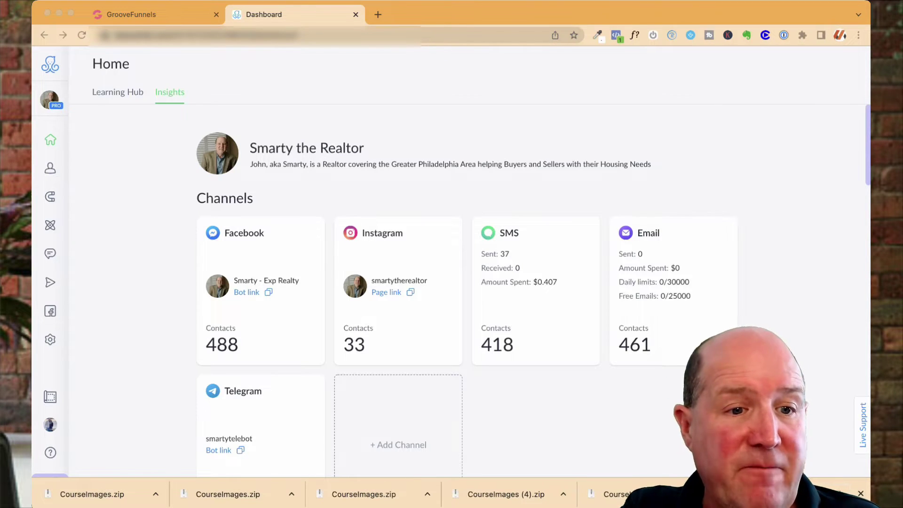
# Step: Copy the ManyChat Pixel install code from Settings > Pixel and open its Learn more help article
pyautogui.click(50, 339)
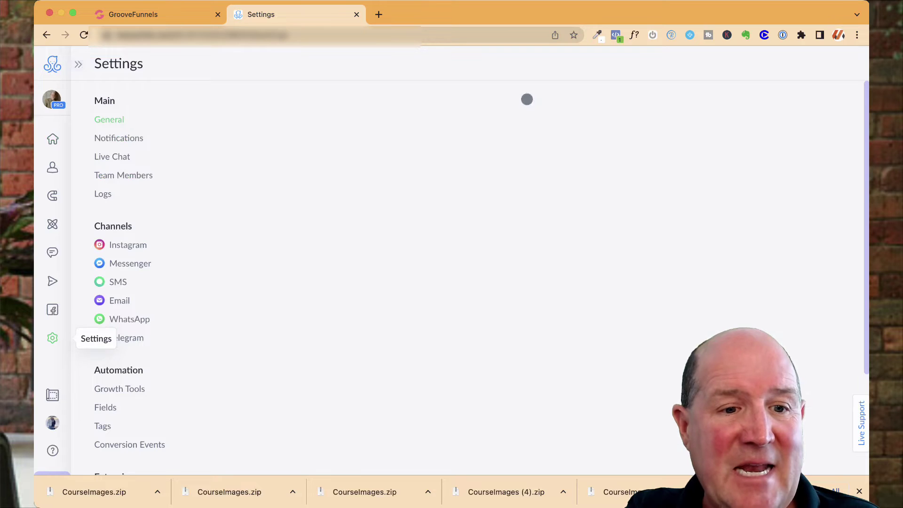
pyautogui.scroll(-5, 527, 99)
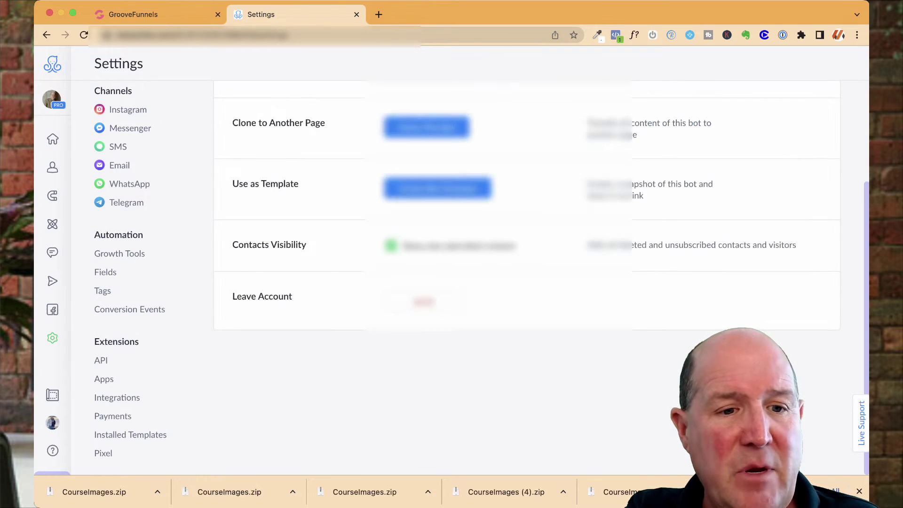
pyautogui.click(103, 453)
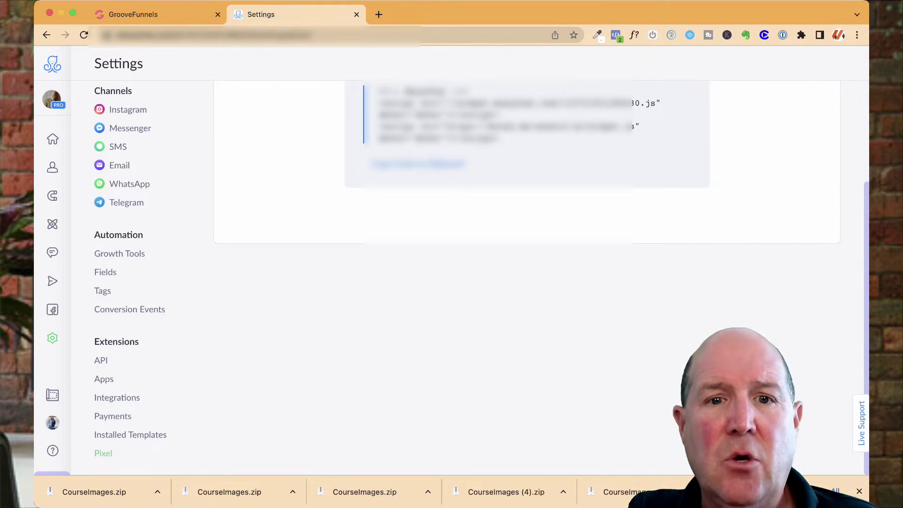
pyautogui.scroll(3, 527, 216)
pyautogui.click(418, 275)
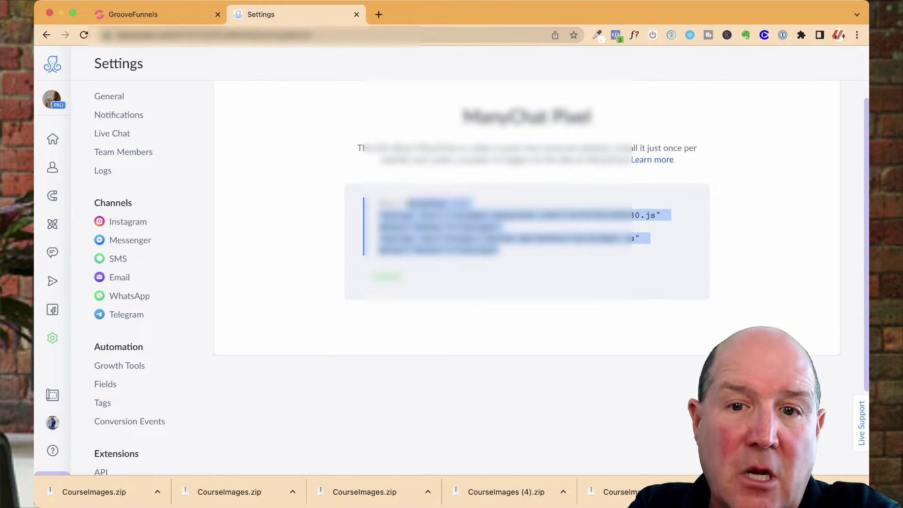
pyautogui.click(652, 160)
# Step: Read the Installing ManyChat Pixel section, then bring up the ProEdge Rent2Own V3 page editor
pyautogui.scroll(-5, 451, 263)
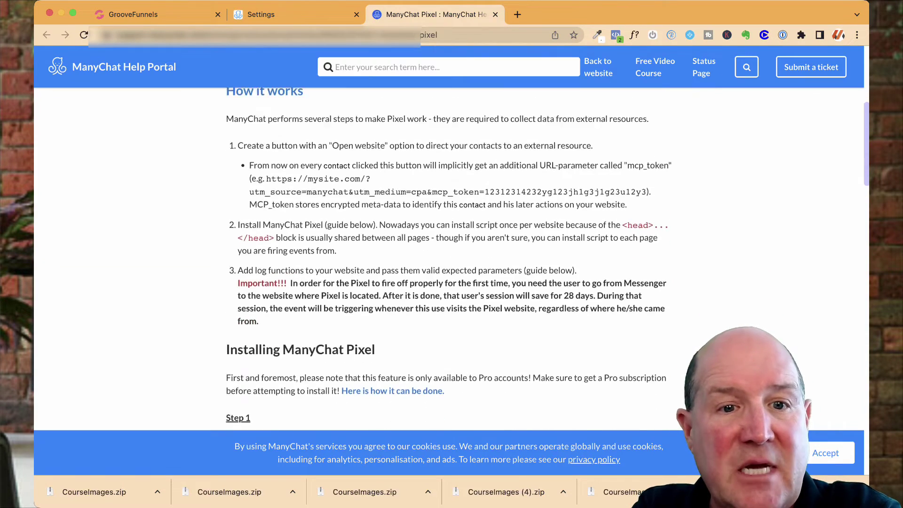
pyautogui.scroll(-3, 452, 259)
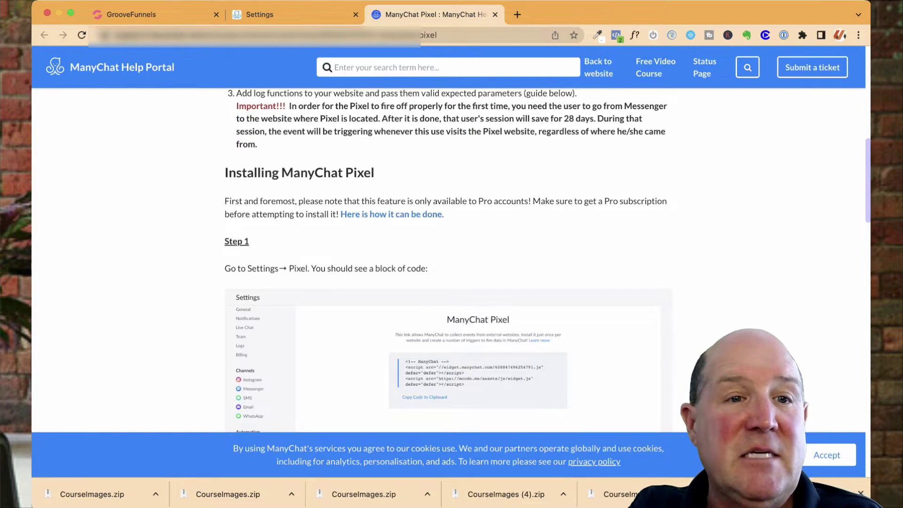
pyautogui.hotkey('ctrl', '1')
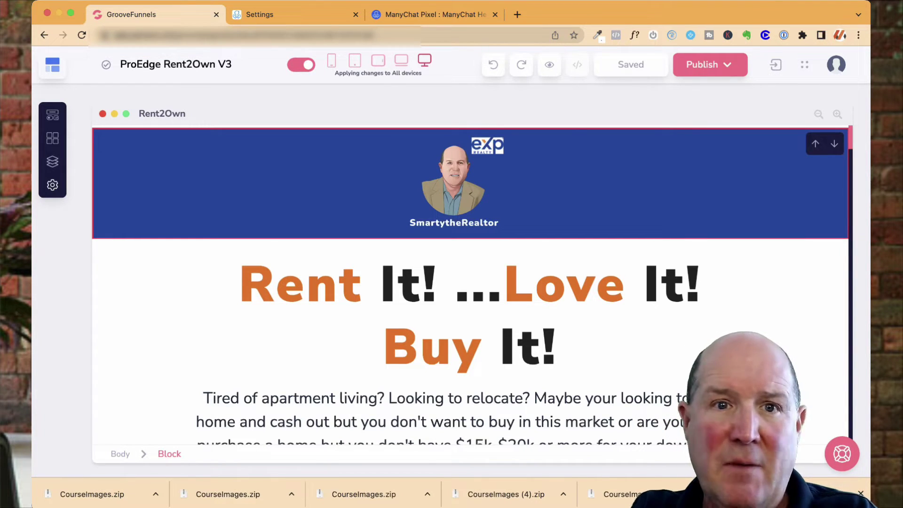
# Step: Replace the Rent2Own page's head tracking code with the pasted ManyChat Pixel code
pyautogui.click(53, 185)
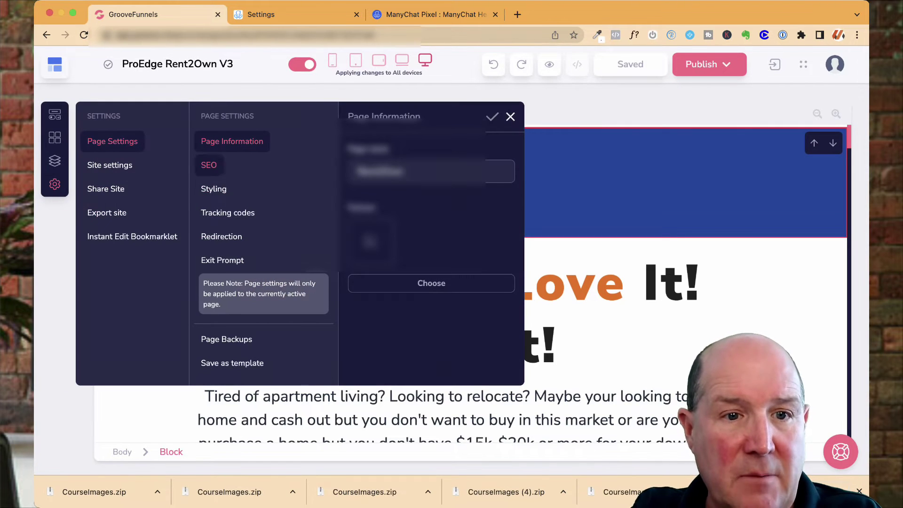
pyautogui.click(227, 213)
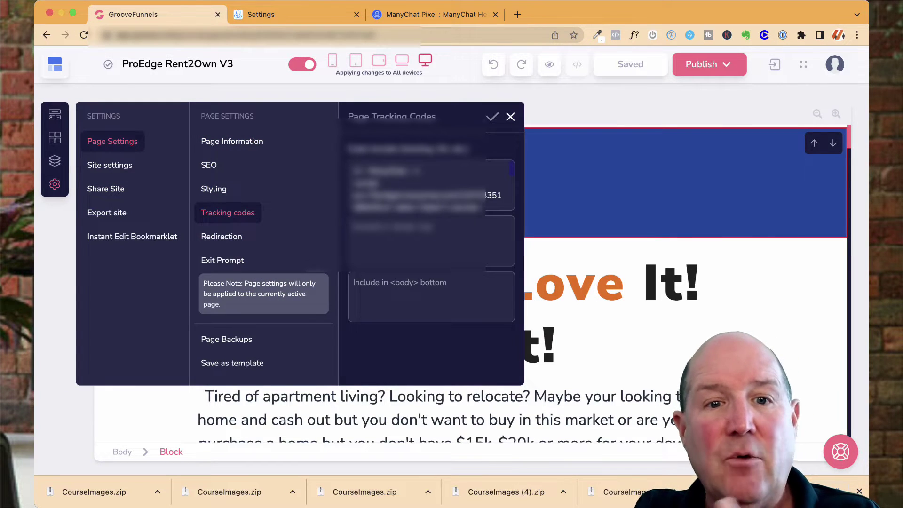
pyautogui.hotkey('ctrl', 'a')
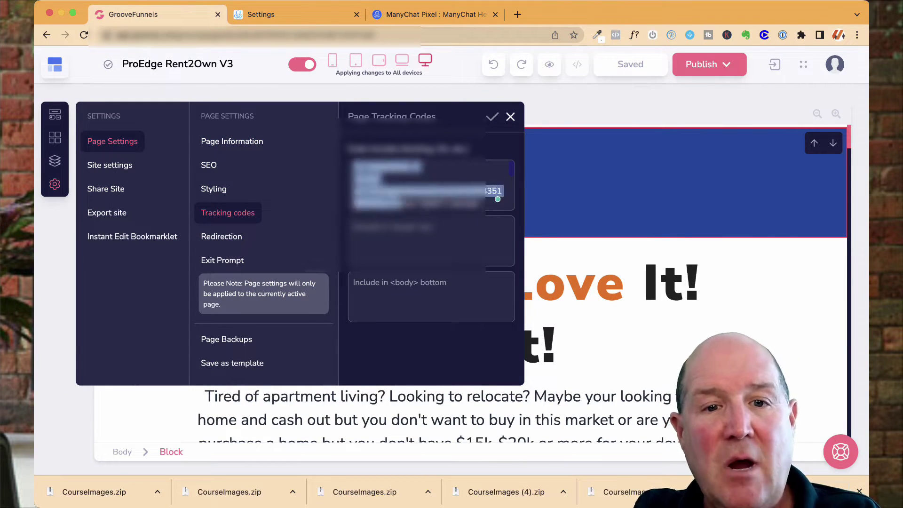
pyautogui.hotkey('ctrl', 'v')
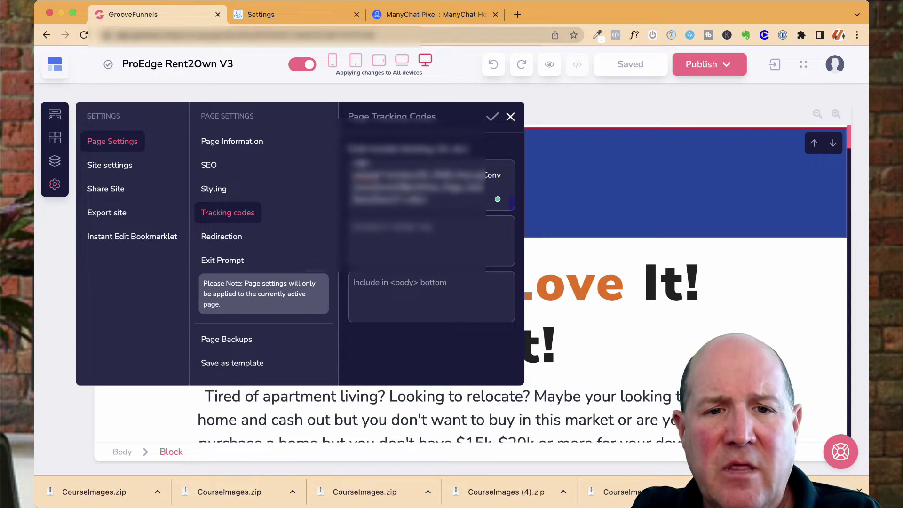
pyautogui.moveTo(397, 188); pyautogui.dragTo(476, 188)
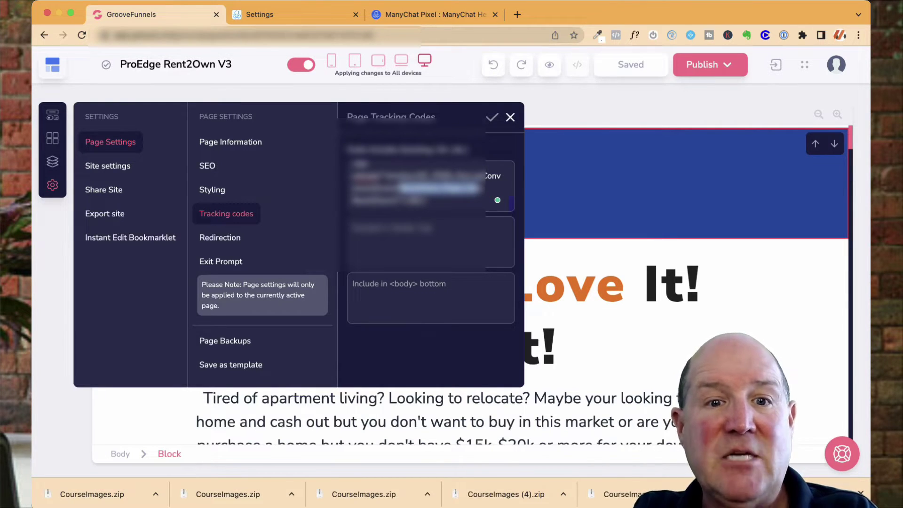
pyautogui.doubleClick(372, 200)
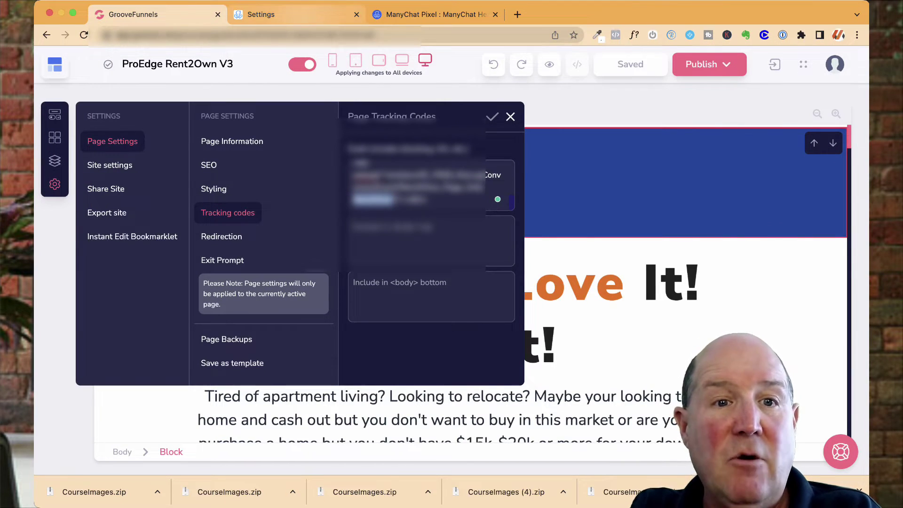
pyautogui.click(282, 14)
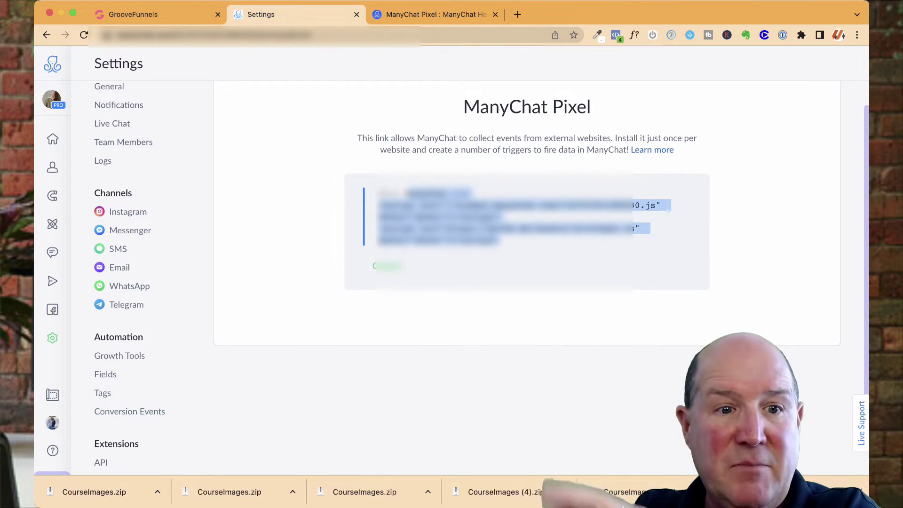
# Step: Inspect the Rent2Own_Page_Visit, RentalKharma_Visit and eMail_Collected events, then start a new conversion event
pyautogui.scroll(-2, 470, 282)
pyautogui.click(129, 390)
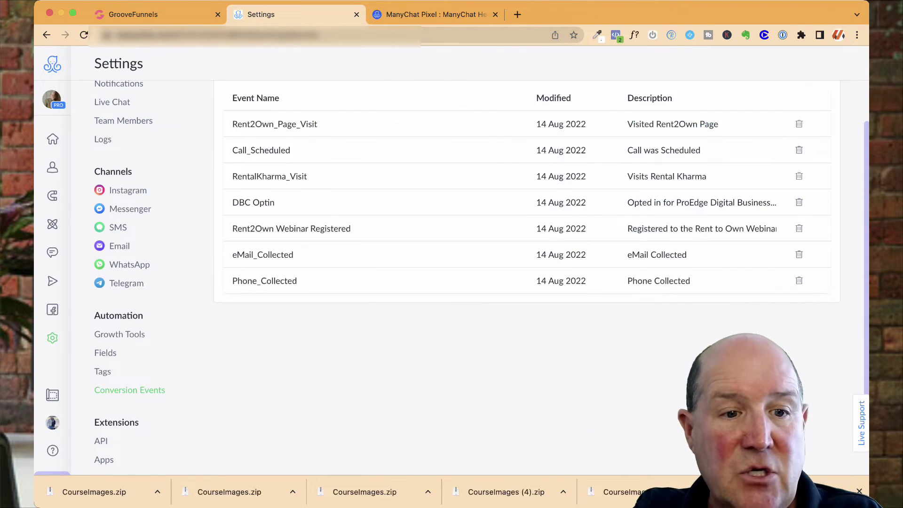
pyautogui.scroll(3, 376, 236)
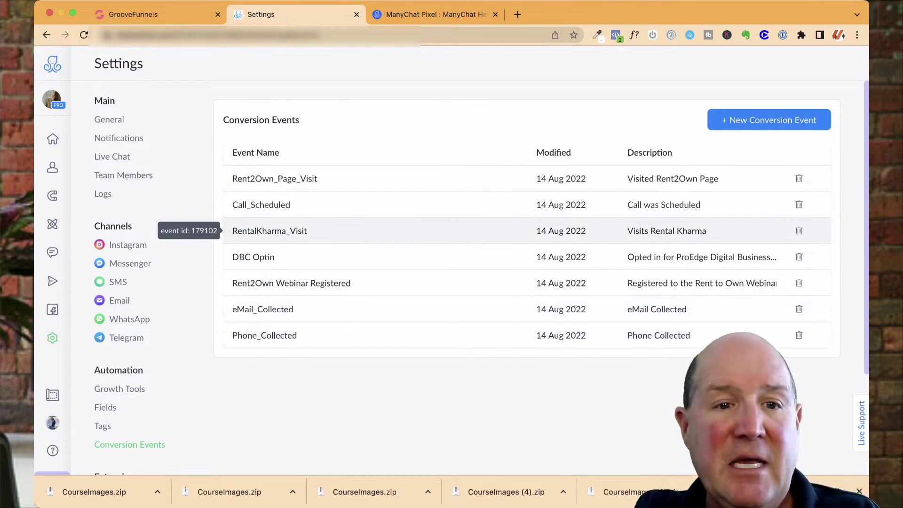
pyautogui.click(275, 179)
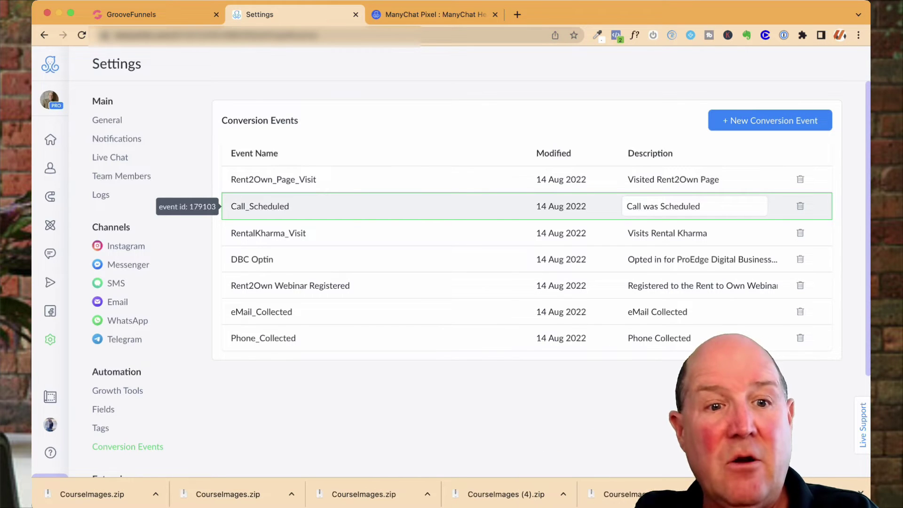
pyautogui.doubleClick(268, 232)
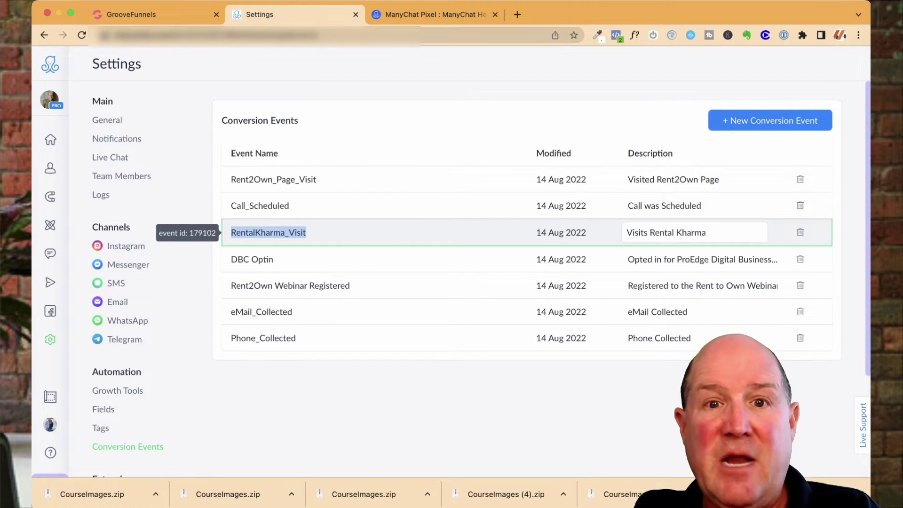
pyautogui.click(292, 286)
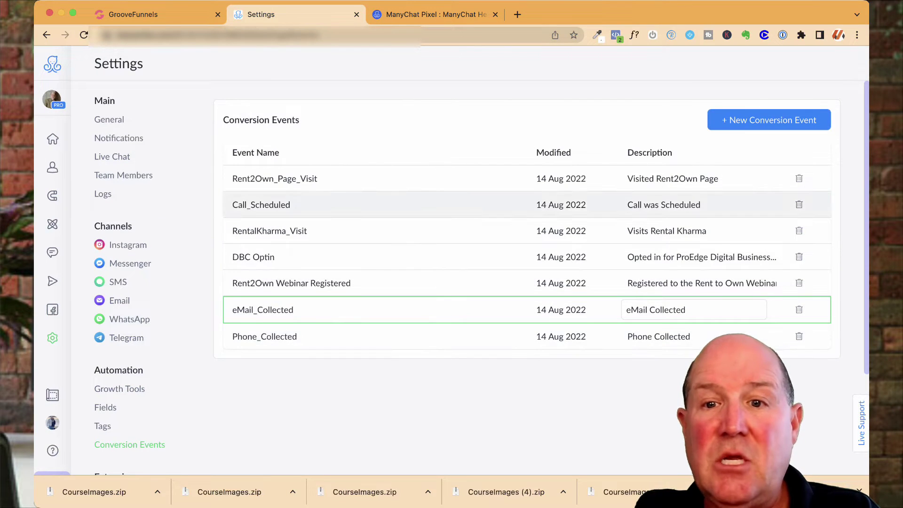
pyautogui.click(769, 120)
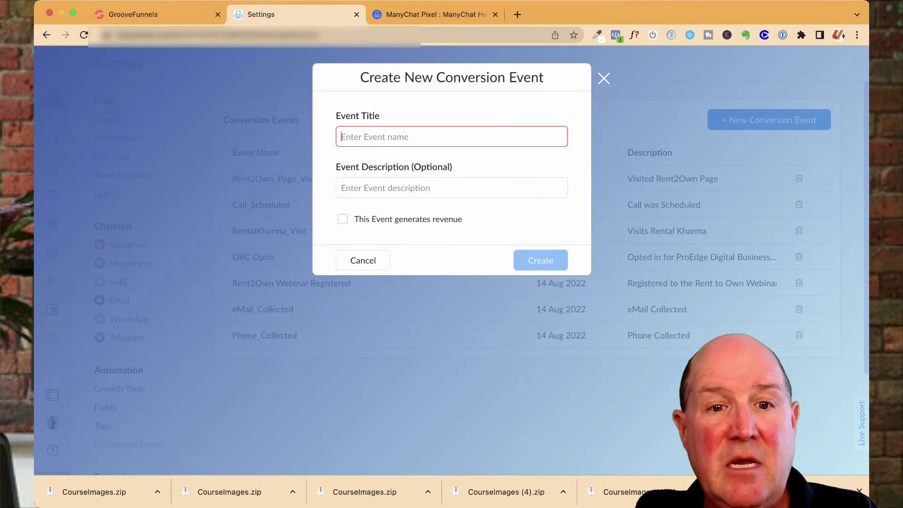
# Step: Tick This Event generates revenue, then cancel the new conversion event without saving
pyautogui.click(343, 219)
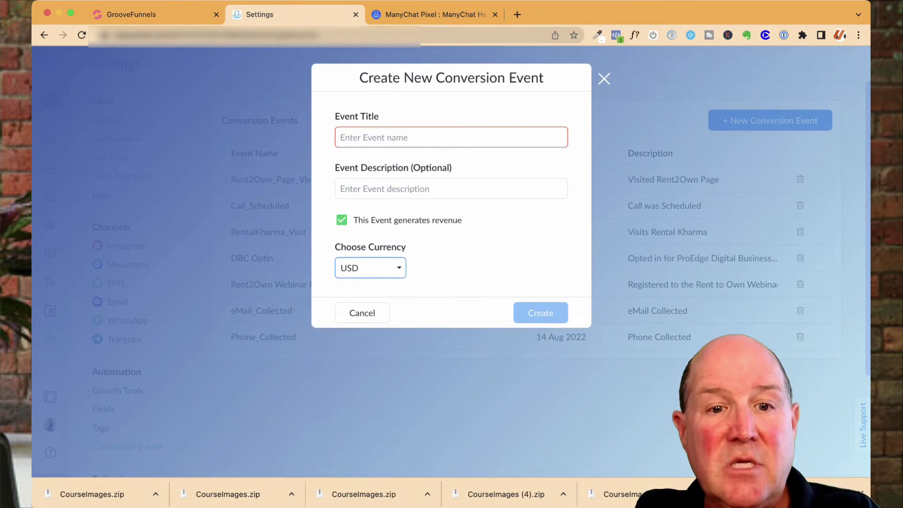
pyautogui.click(341, 188)
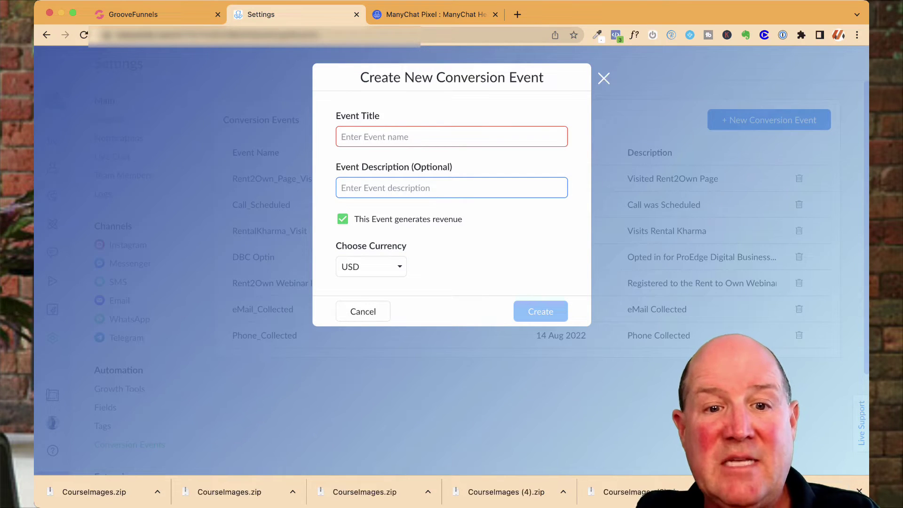
pyautogui.click(362, 311)
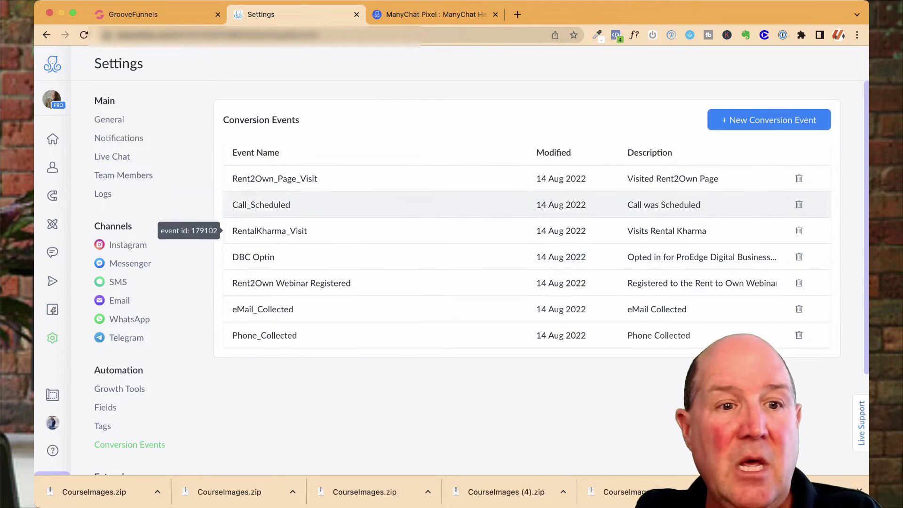
pyautogui.click(52, 224)
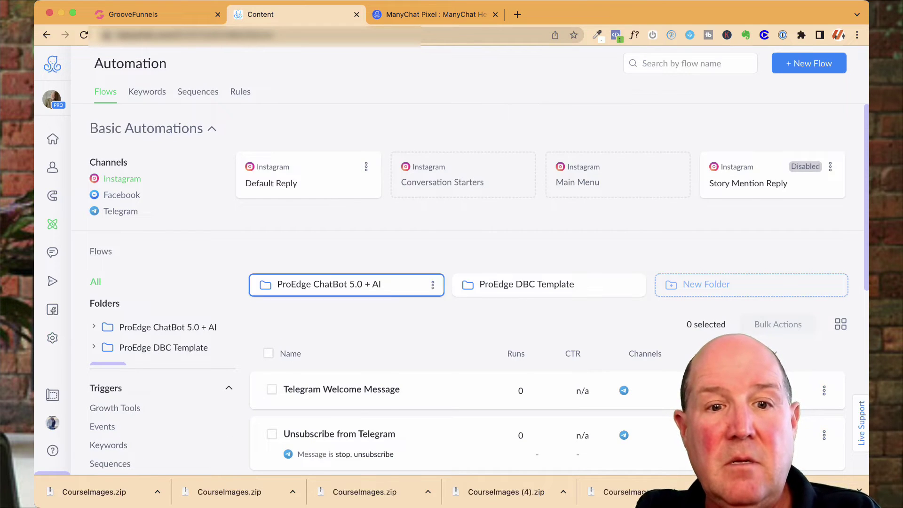
pyautogui.click(346, 285)
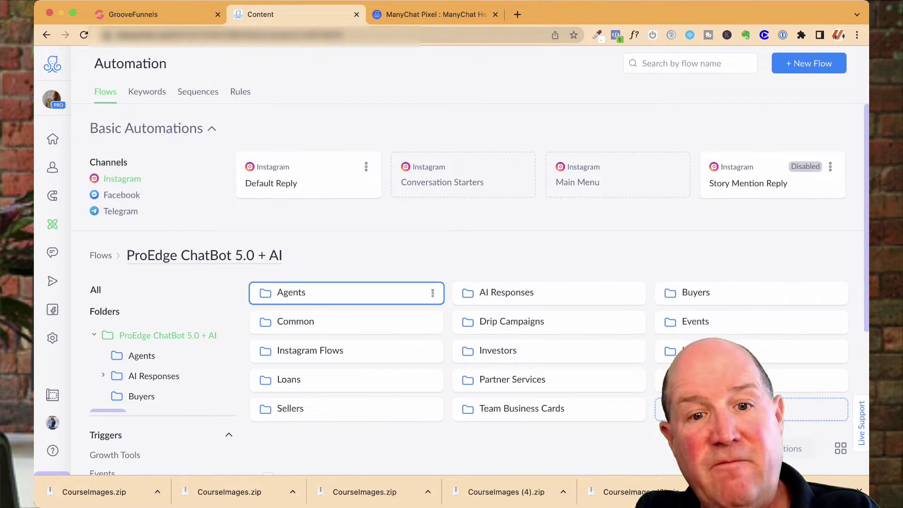
pyautogui.click(748, 380)
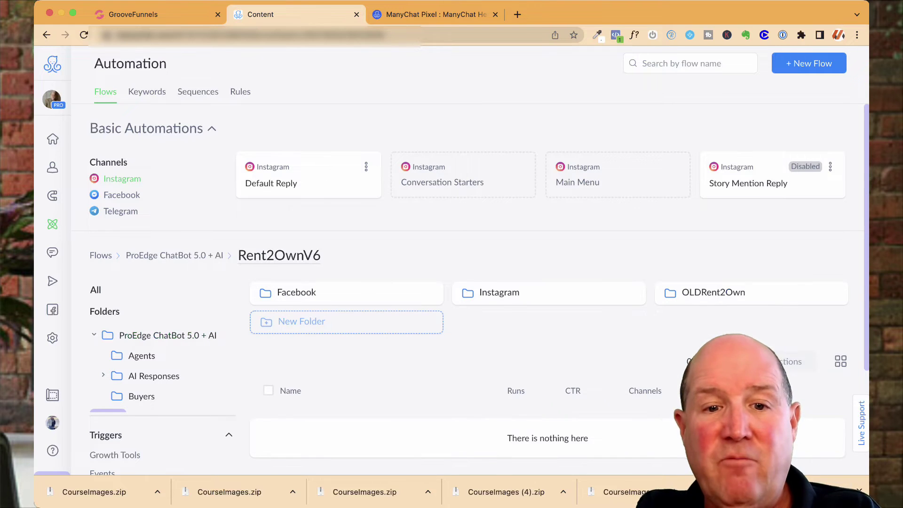
pyautogui.click(347, 293)
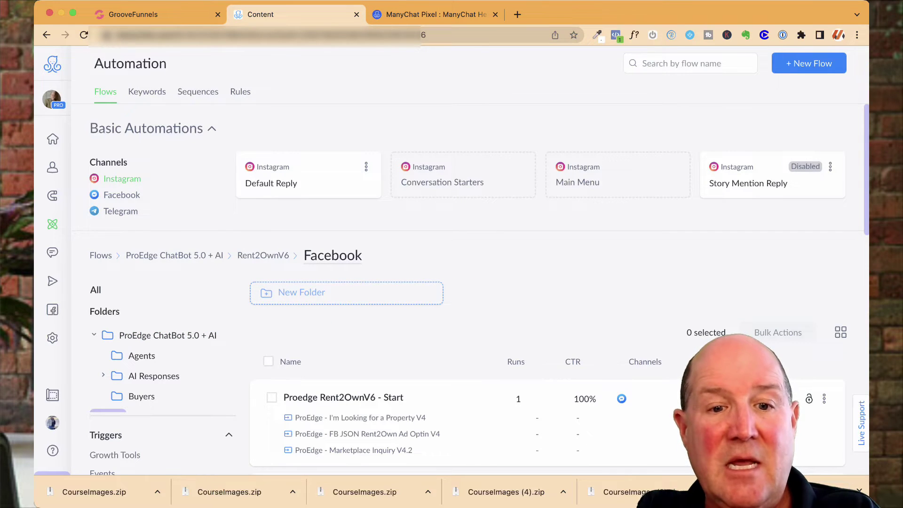
pyautogui.click(344, 397)
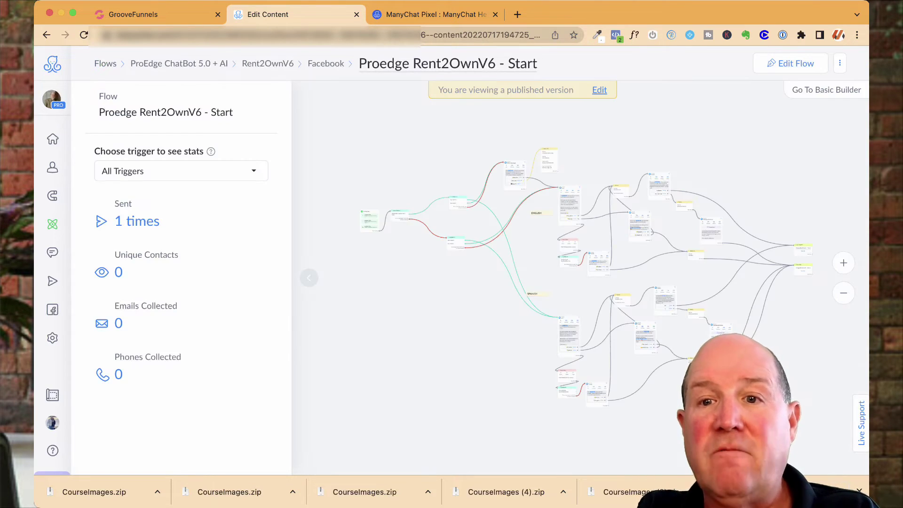
pyautogui.click(790, 63)
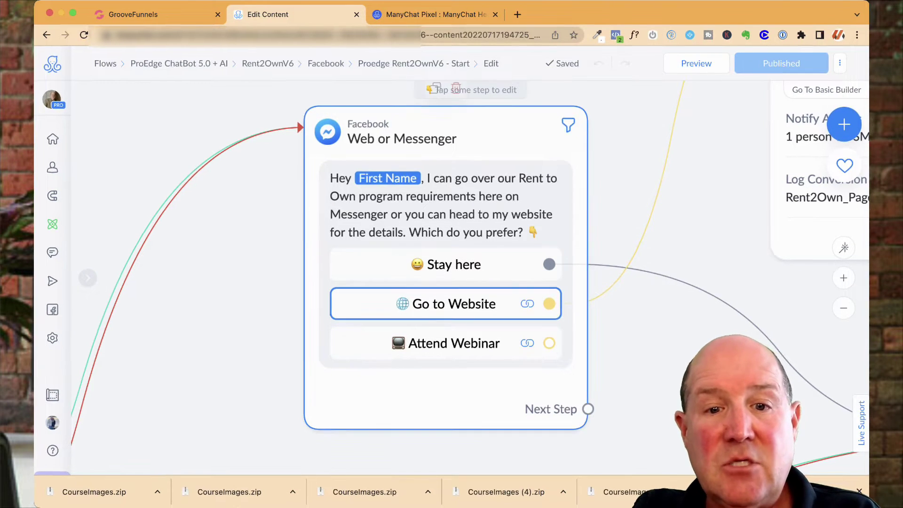
# Step: Review the Go to Website button's Open website and Perform Actions settings, then close them
pyautogui.click(446, 303)
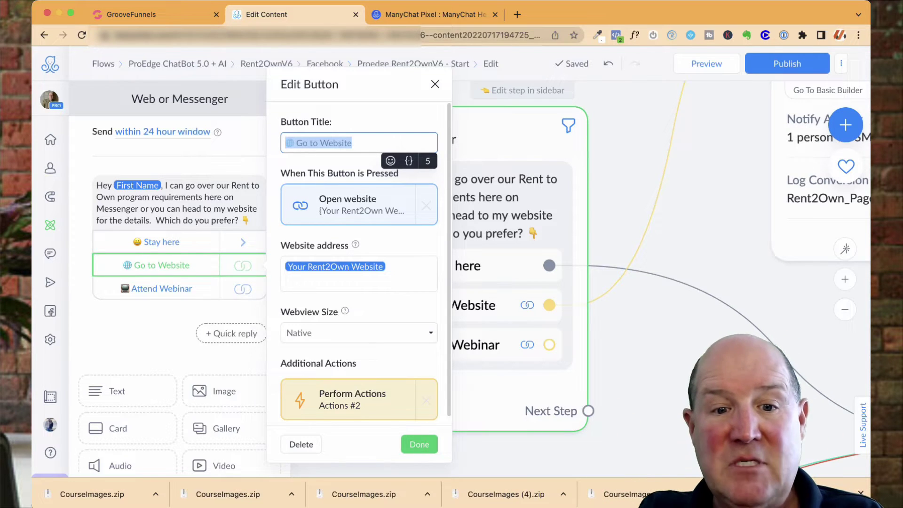
pyautogui.click(419, 444)
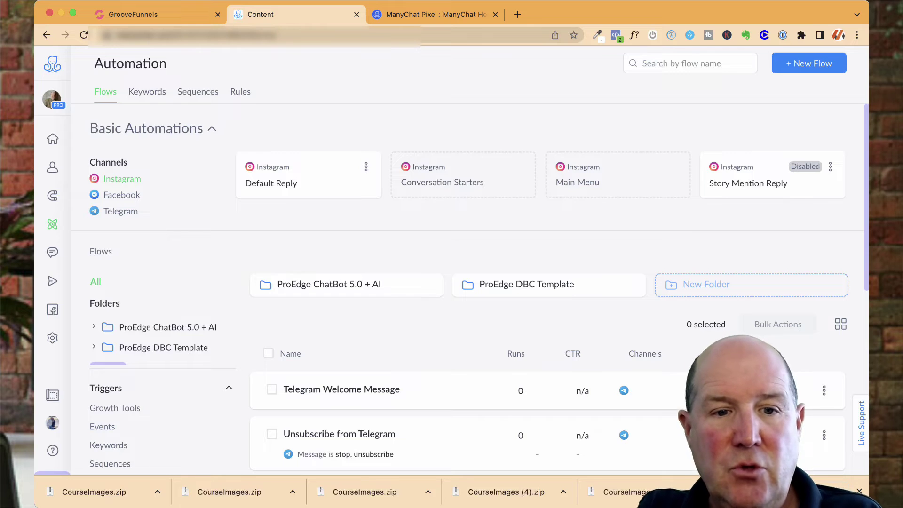
# Step: Open the ProEdge RentOwn - Visited Website flow in Rent2OwnV6 > Facebook for editing
pyautogui.click(329, 284)
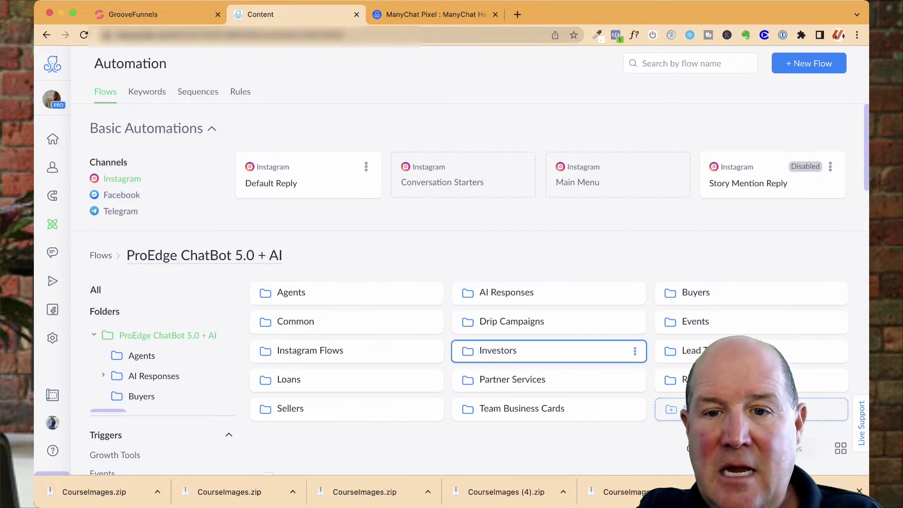
pyautogui.click(733, 379)
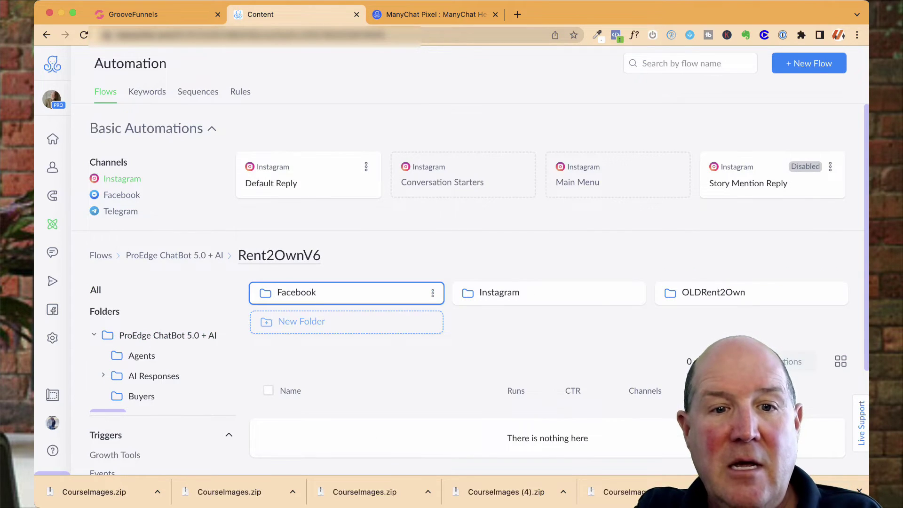
pyautogui.click(344, 292)
pyautogui.scroll(-3, 478, 289)
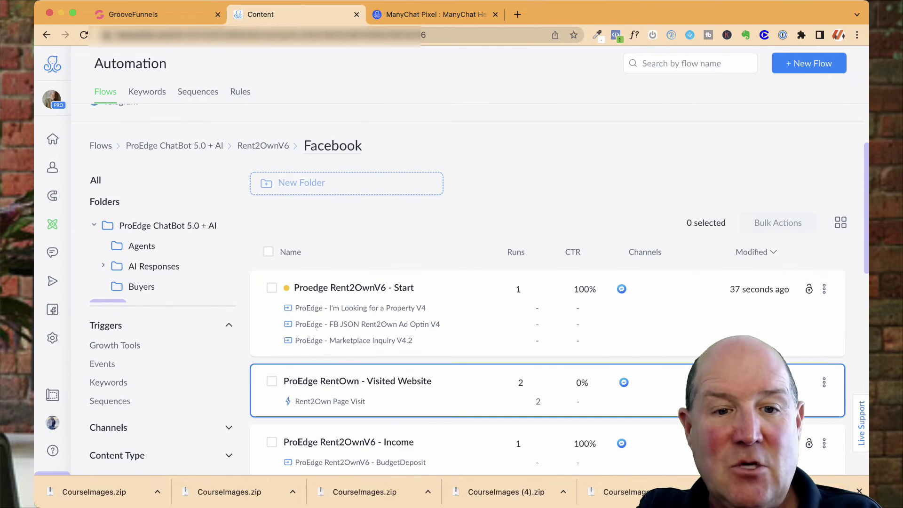
pyautogui.click(357, 381)
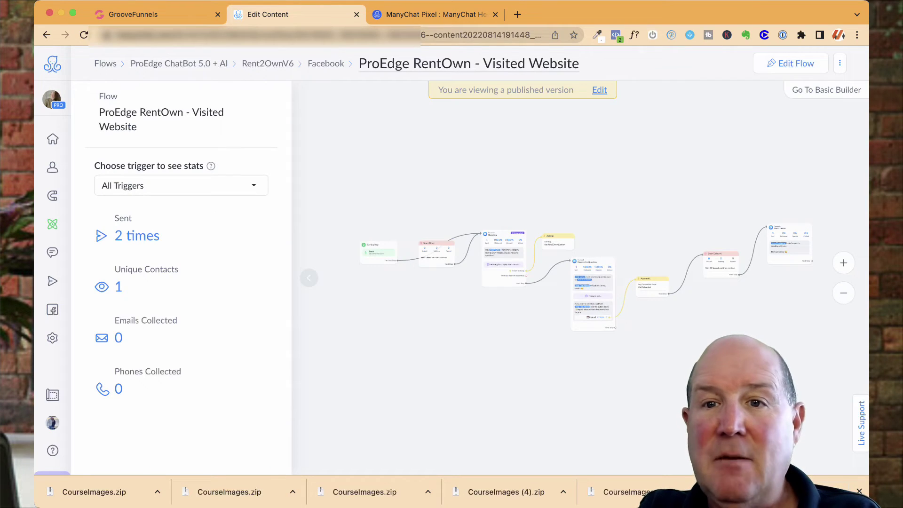
pyautogui.click(791, 63)
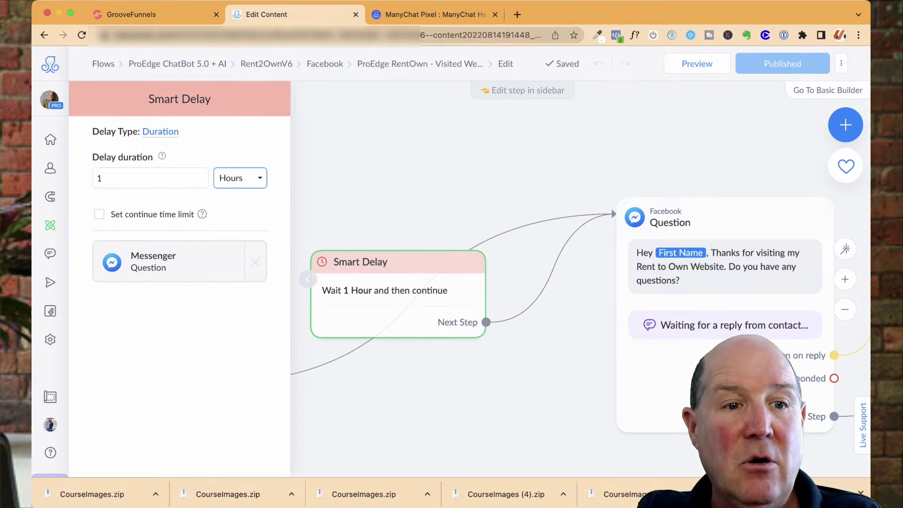
# Step: Set the Smart Delay duration to 30 minutes
pyautogui.click(150, 178)
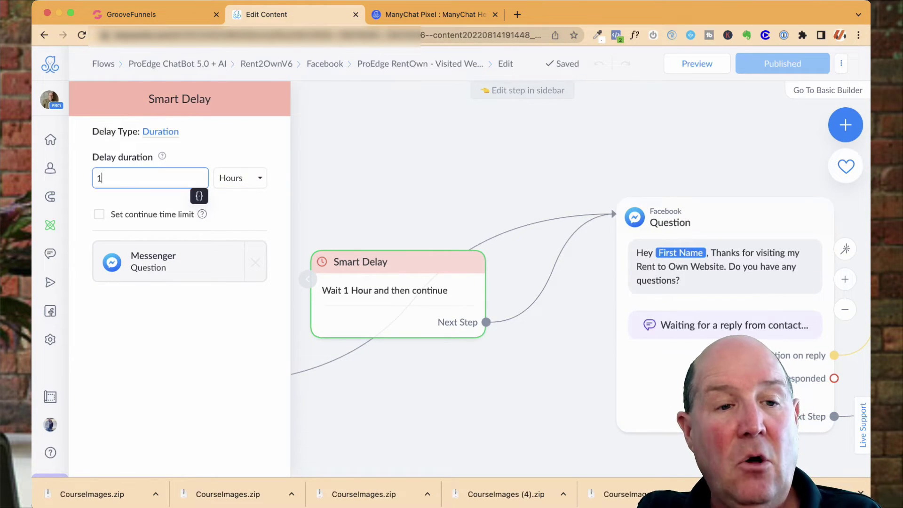
pyautogui.click(240, 178)
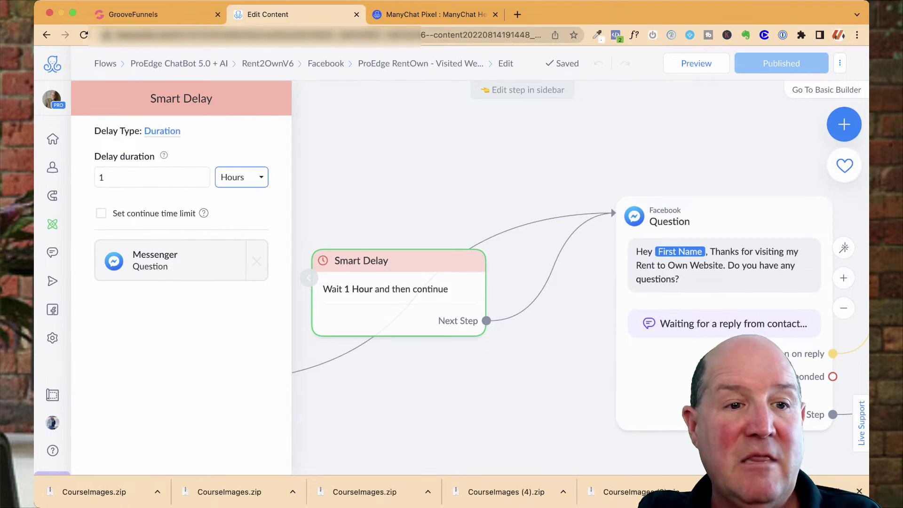
pyautogui.press('Up')
pyautogui.click(150, 178)
pyautogui.press('BackSpace')
pyautogui.write('30')
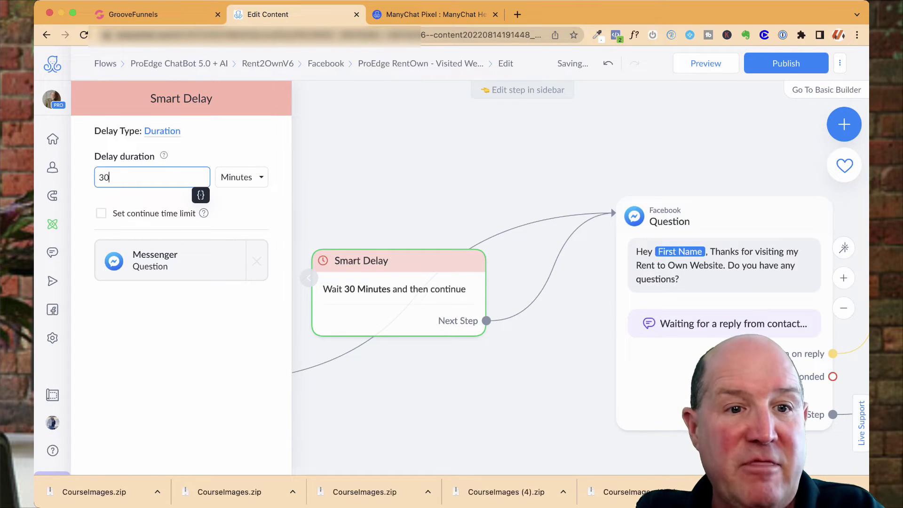
pyautogui.press('Escape')
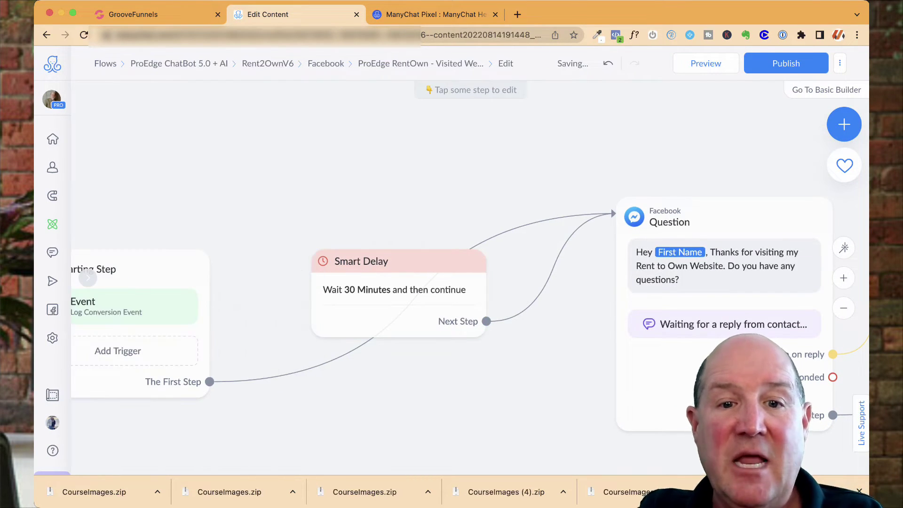
# Step: Link the starting step directly to the Question and move the Smart Delay step higher
pyautogui.click(210, 381)
pyautogui.click(329, 296)
pyautogui.hscroll(5, 471, 291)
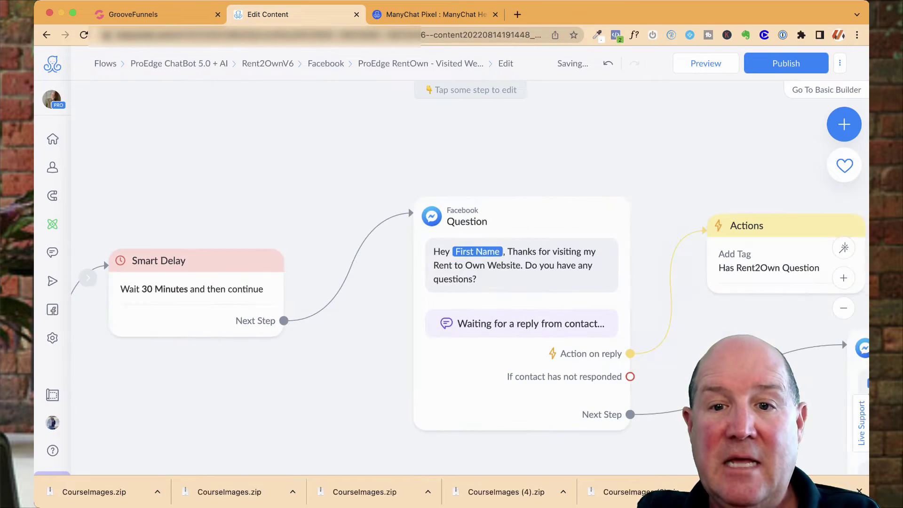
pyautogui.click(518, 391)
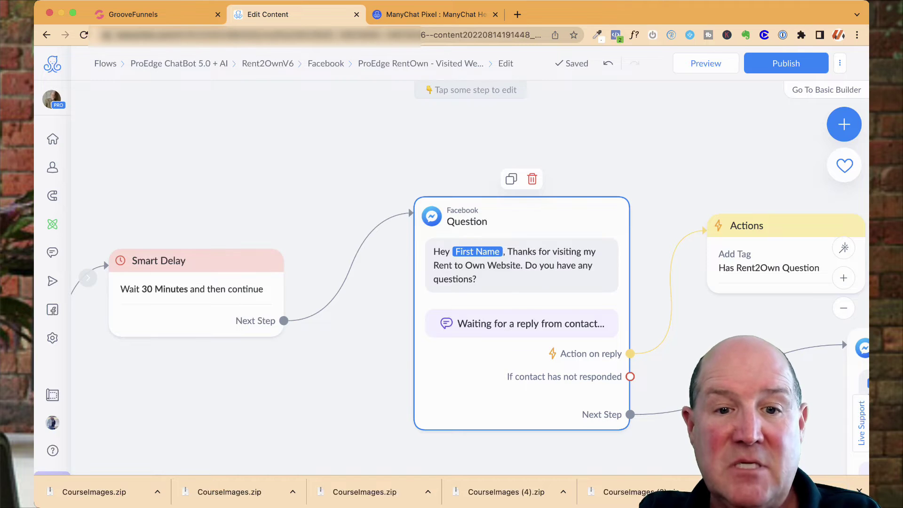
pyautogui.press('Escape')
pyautogui.scroll(-5, 470, 306)
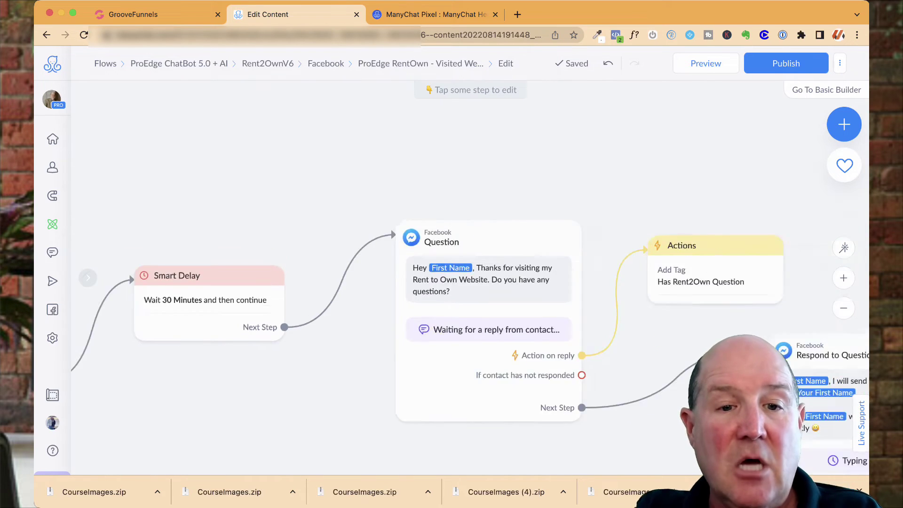
pyautogui.moveTo(234, 362); pyautogui.dragTo(494, 306)
pyautogui.moveTo(339, 294); pyautogui.dragTo(339, 254)
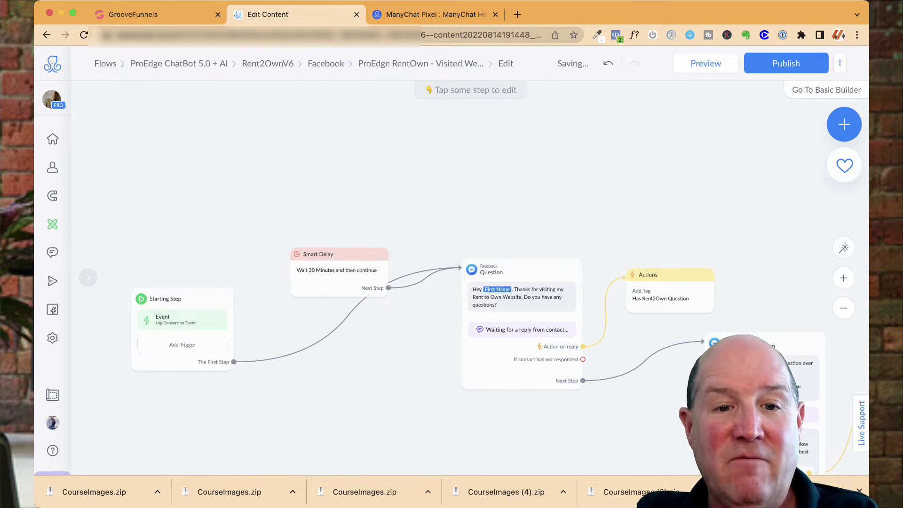
pyautogui.scroll(5, 522, 319)
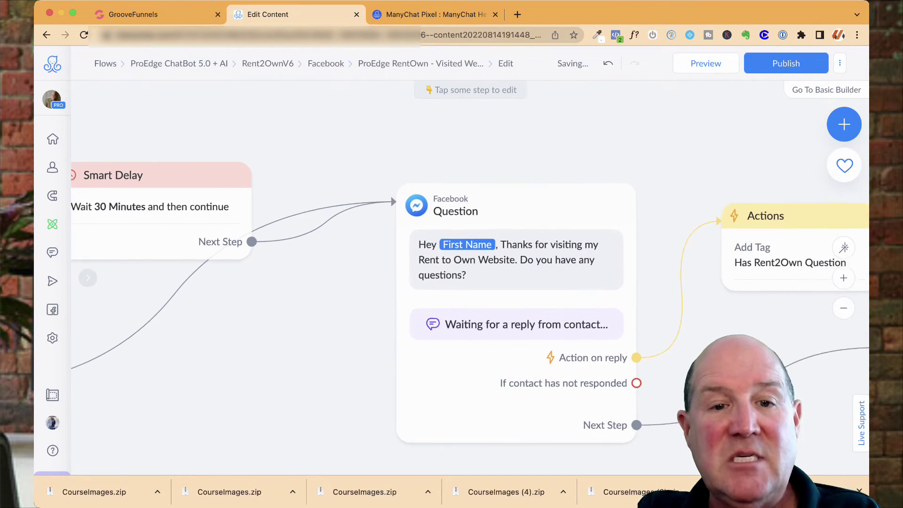
pyautogui.scroll(3, 410, 160)
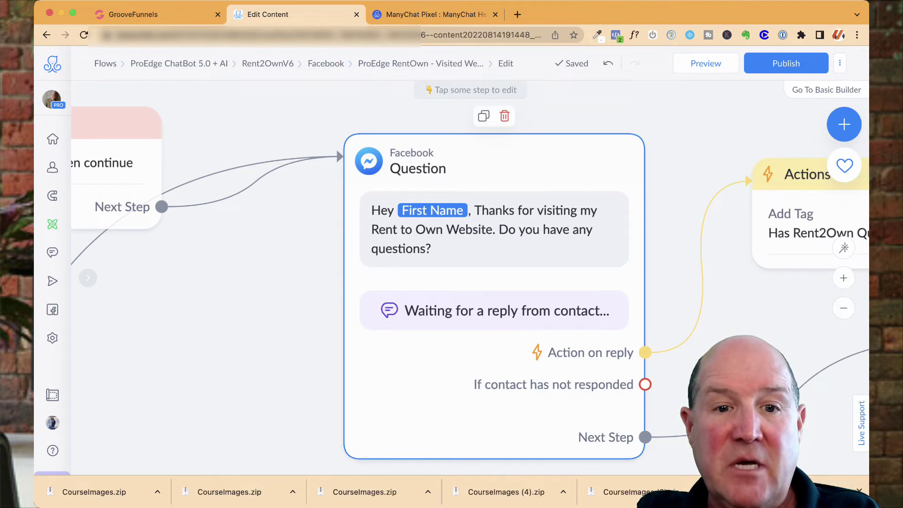
pyautogui.scroll(-4, 335, 149)
# Step: Change the Smart Delay to wait 15 seconds
pyautogui.click(259, 214)
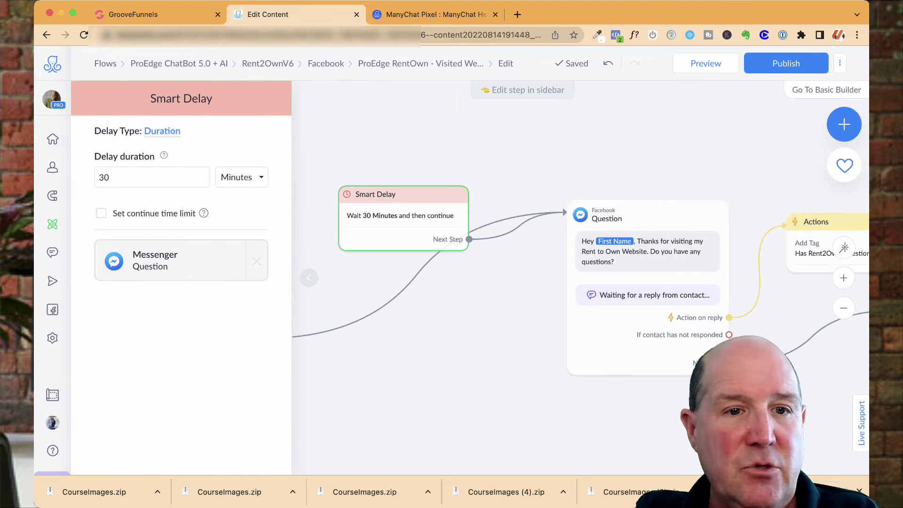
pyautogui.doubleClick(104, 177)
pyautogui.press('Tab')
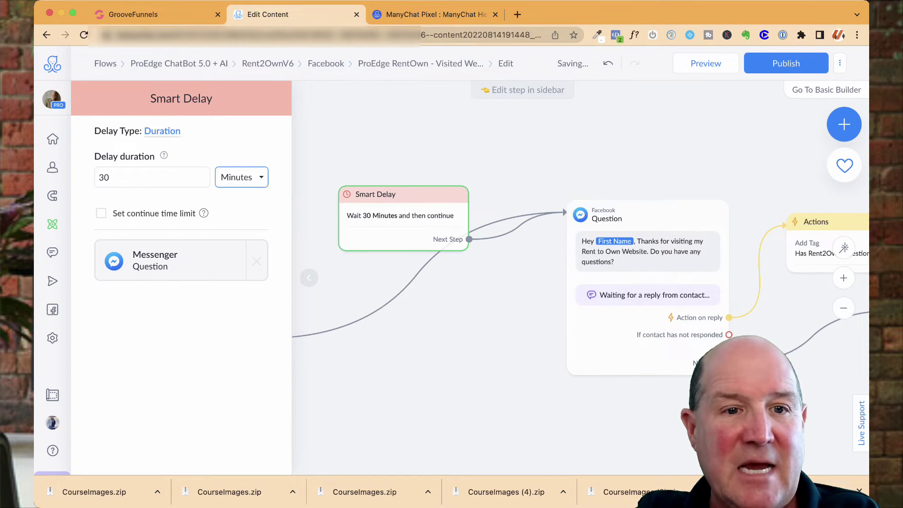
pyautogui.press('s')
pyautogui.hotkey('shift', 'Tab')
pyautogui.press('BackSpace')
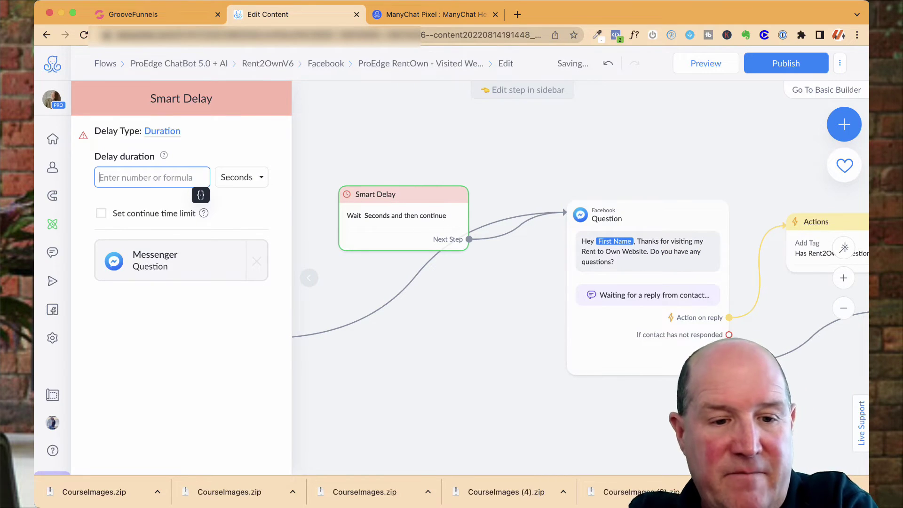
pyautogui.write('15')
pyautogui.press('Tab')
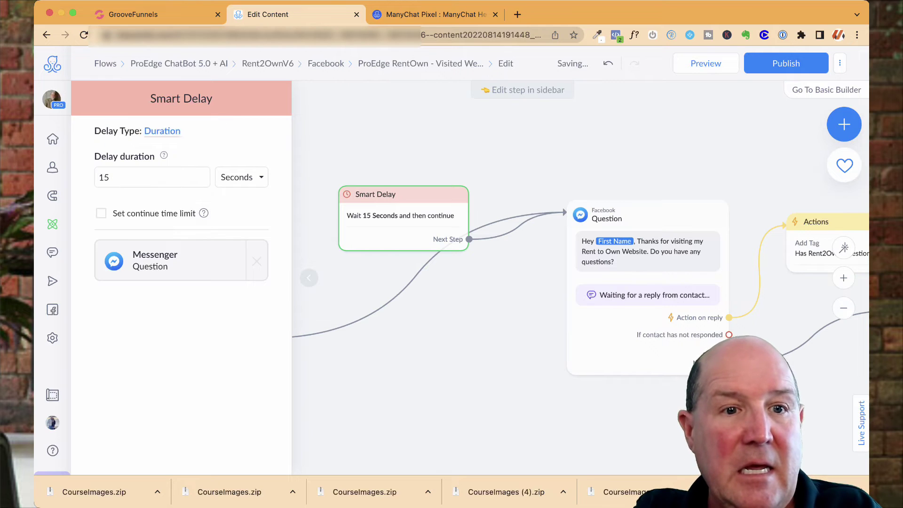
pyautogui.press('Escape')
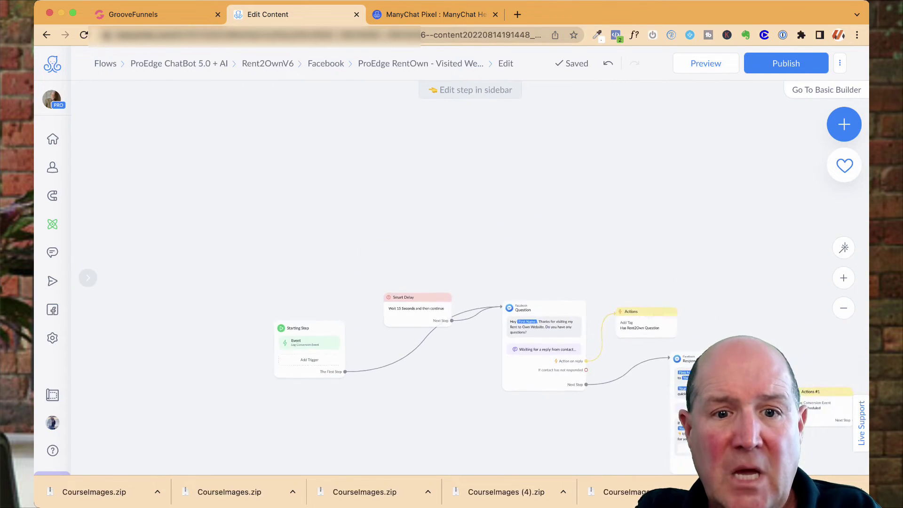
pyautogui.click(304, 355)
# Step: Connect the starting step to the Smart Delay and review the start of the flow
pyautogui.click(409, 264)
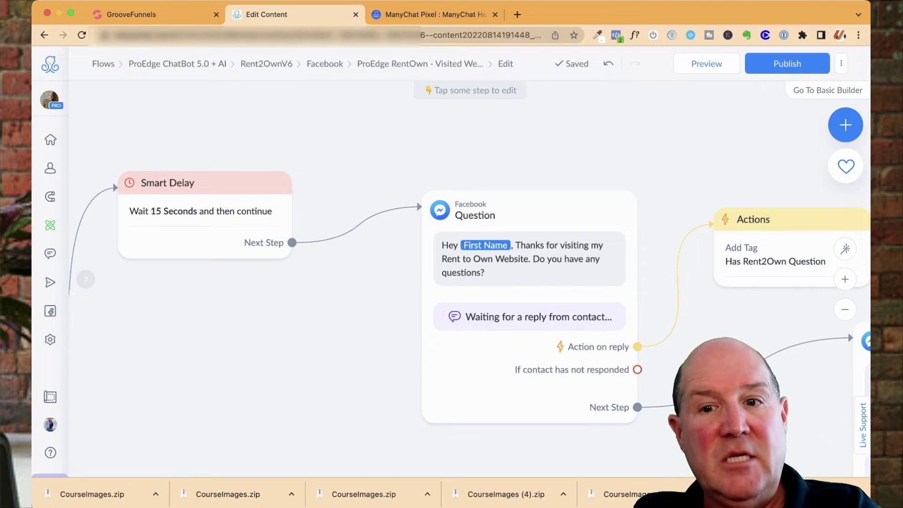
pyautogui.scroll(1, 384, 361)
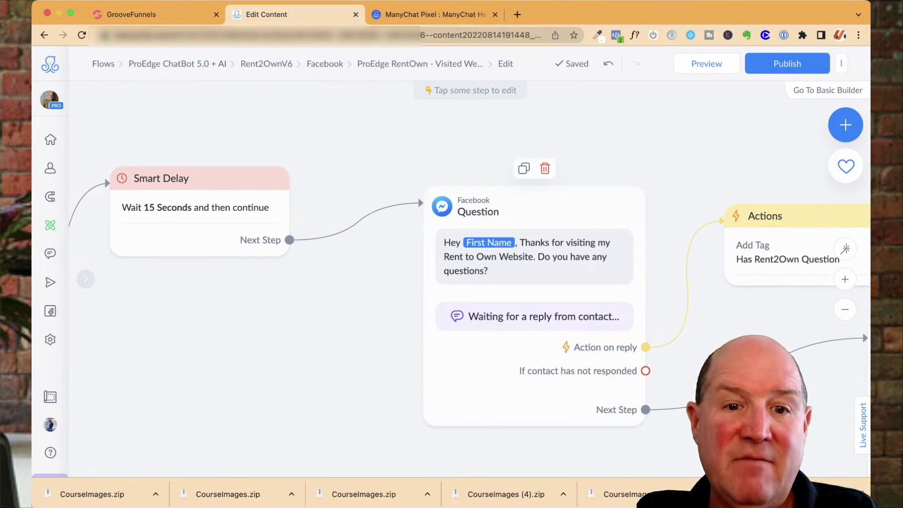
pyautogui.hscroll(5, 470, 286)
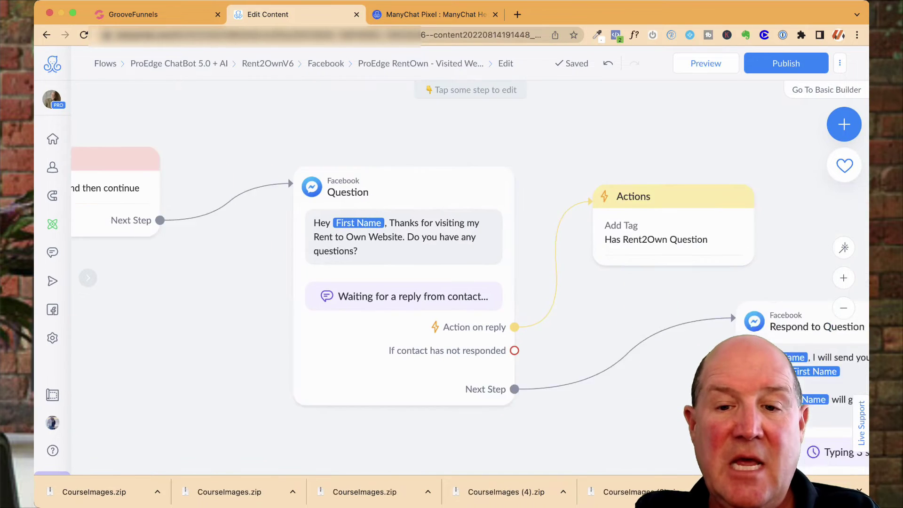
pyautogui.hscroll(10, 470, 286)
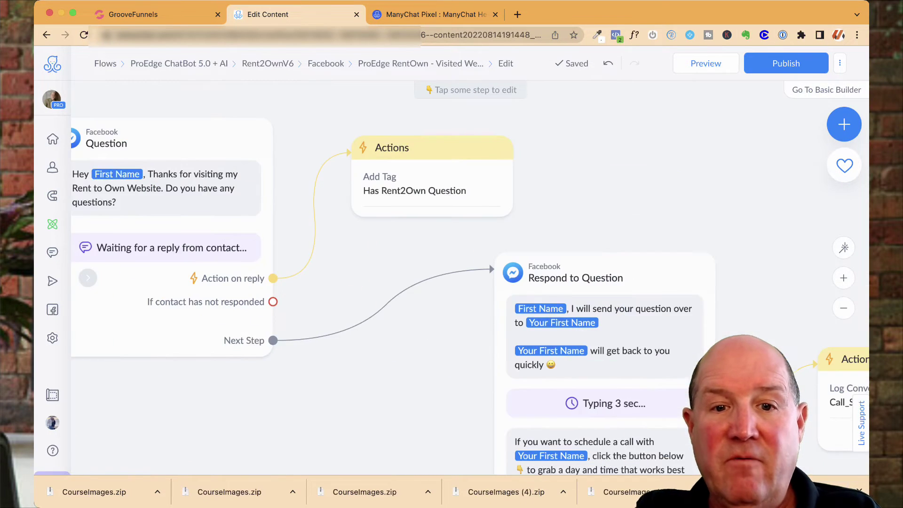
pyautogui.scroll(-3, 470, 277)
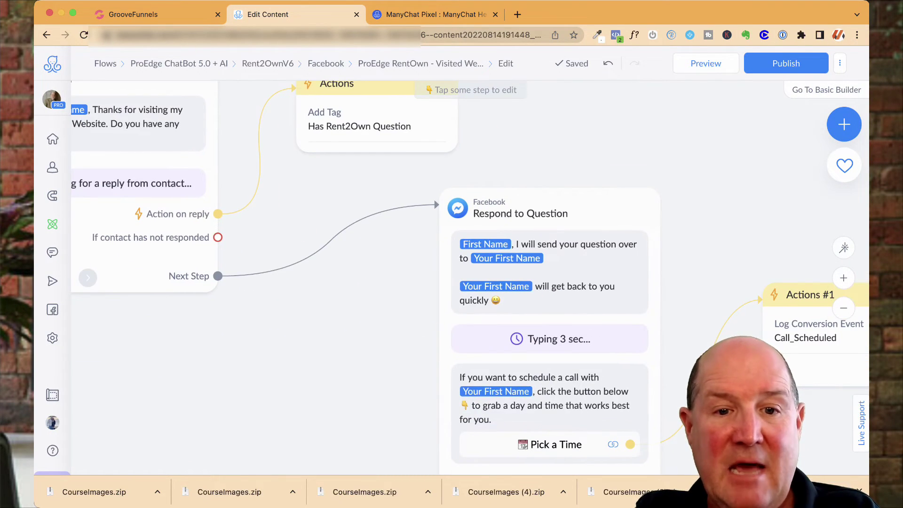
pyautogui.scroll(1, 470, 277)
pyautogui.hscroll(5, 469, 277)
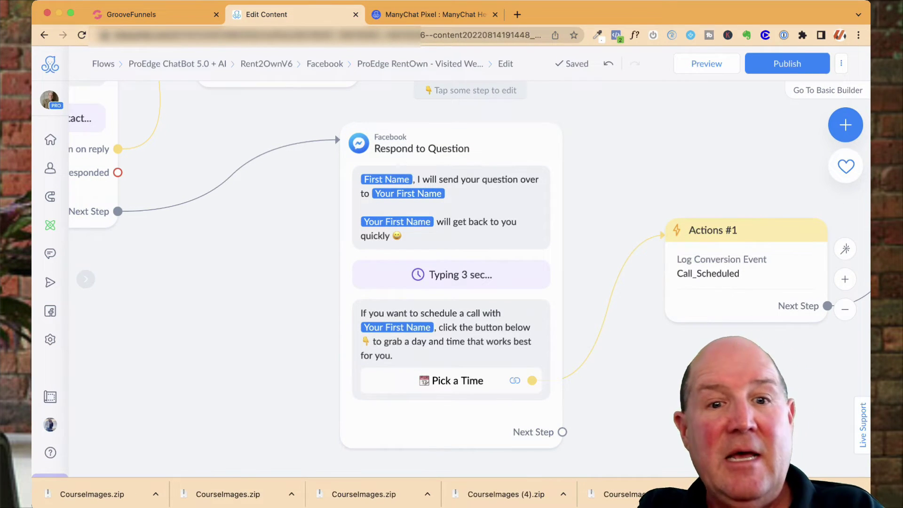
# Step: Pan to the Call_Scheduled event and thank-you message, then return to the Flows list
pyautogui.scroll(-2, 451, 277)
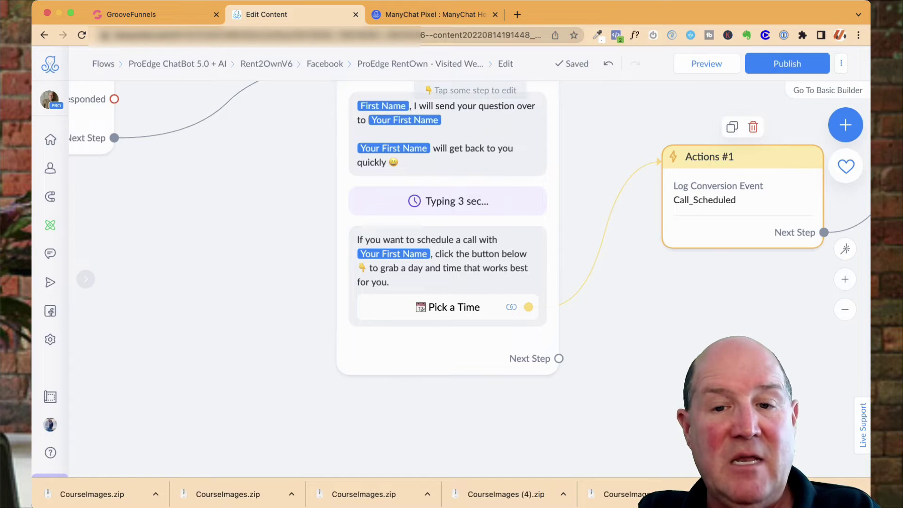
pyautogui.scroll(-3, 452, 236)
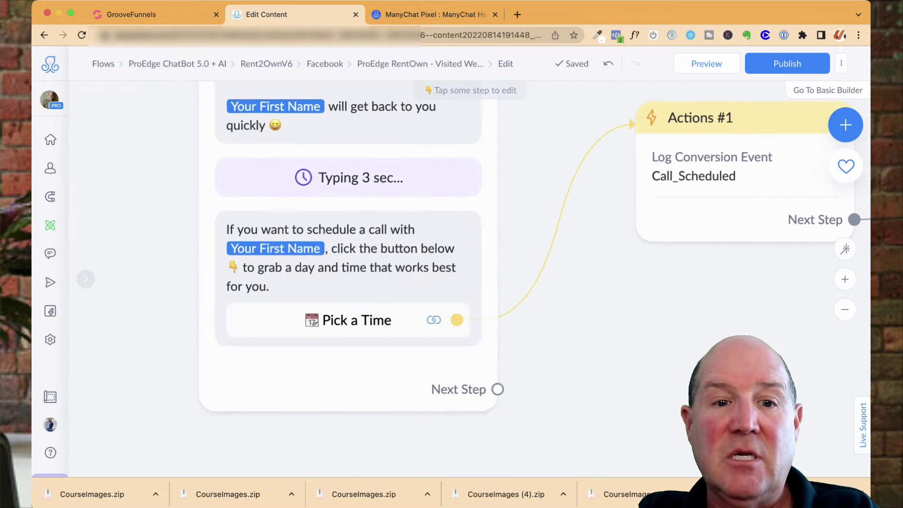
pyautogui.scroll(-3, 451, 221)
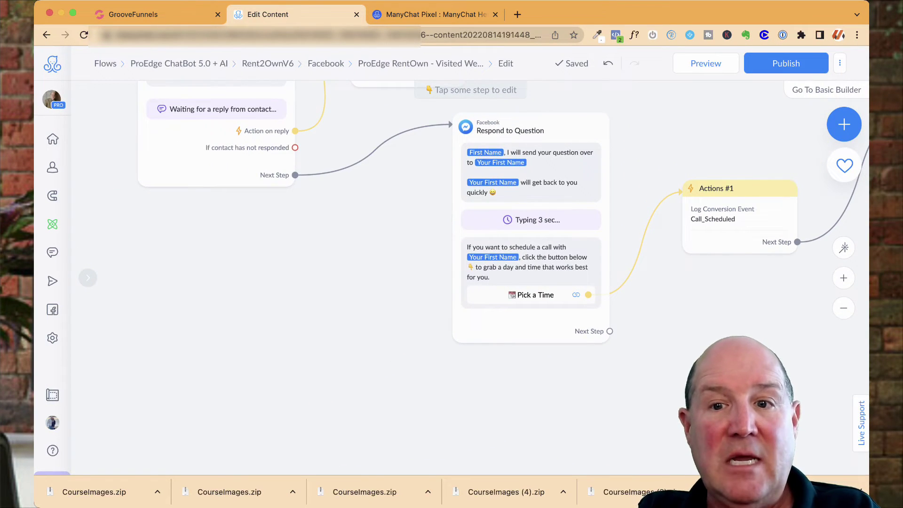
pyautogui.hscroll(5, 451, 235)
pyautogui.hscroll(10, 452, 236)
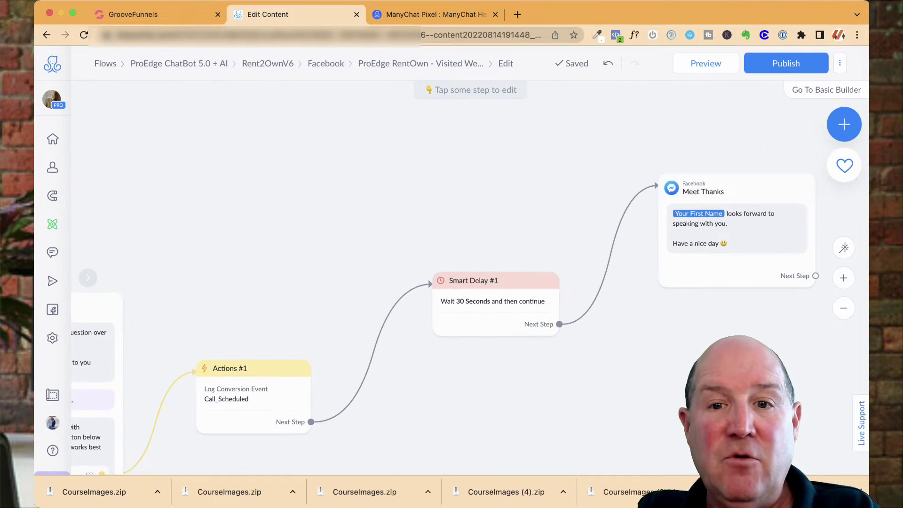
pyautogui.hscroll(3, 452, 282)
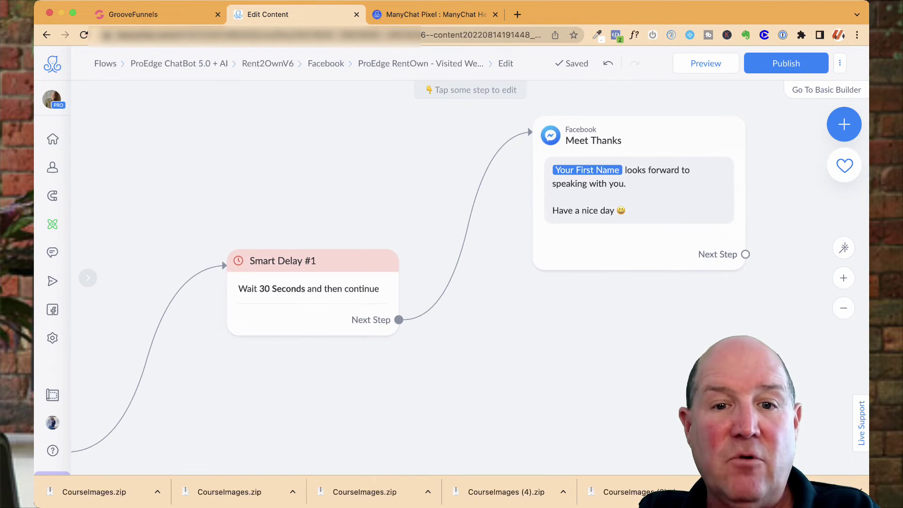
pyautogui.scroll(-3, 451, 282)
pyautogui.scroll(-2, 451, 282)
pyautogui.hscroll(-5, 451, 282)
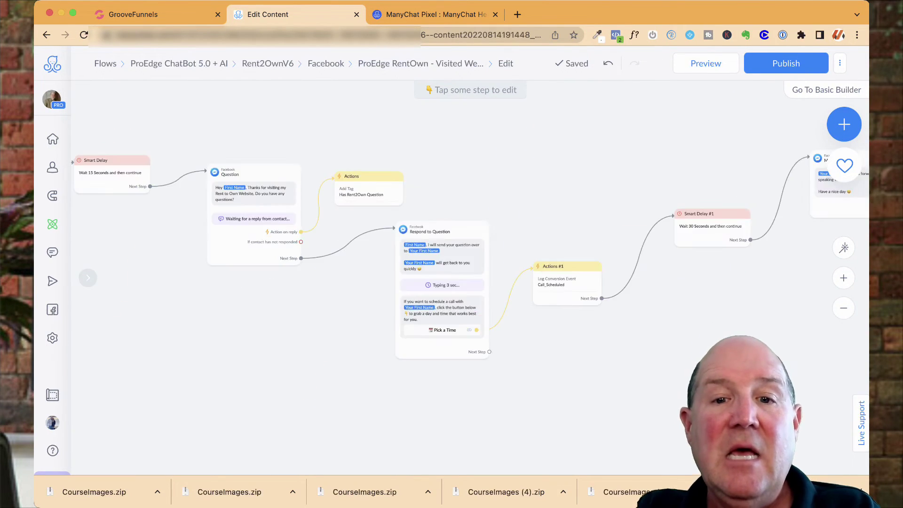
pyautogui.hscroll(-5, 452, 282)
pyautogui.scroll(3, 452, 282)
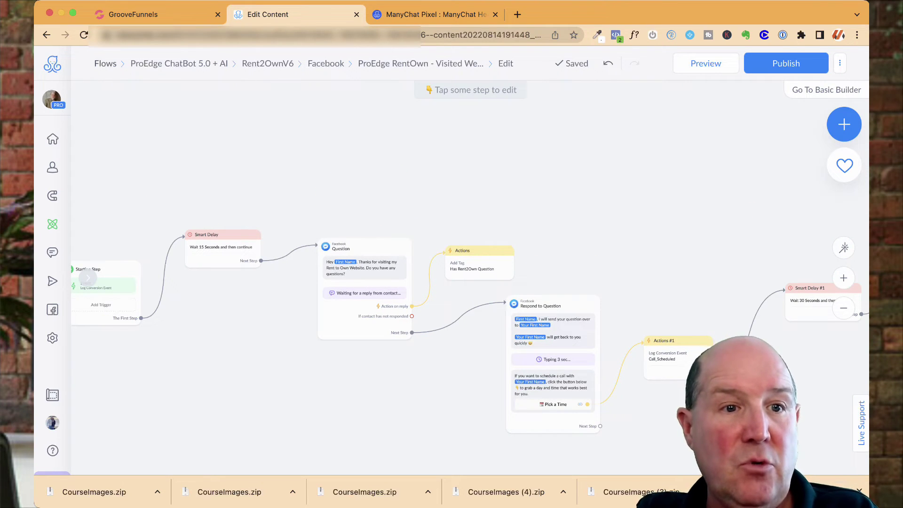
pyautogui.press('super+bracketleft')
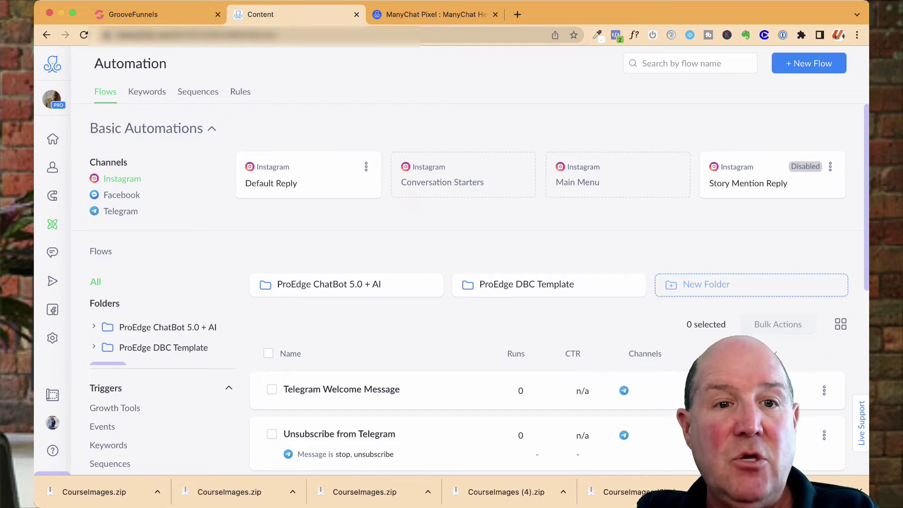
# Step: Open the Rent2Own Page Visit rule and check its conversion events and title
pyautogui.click(240, 92)
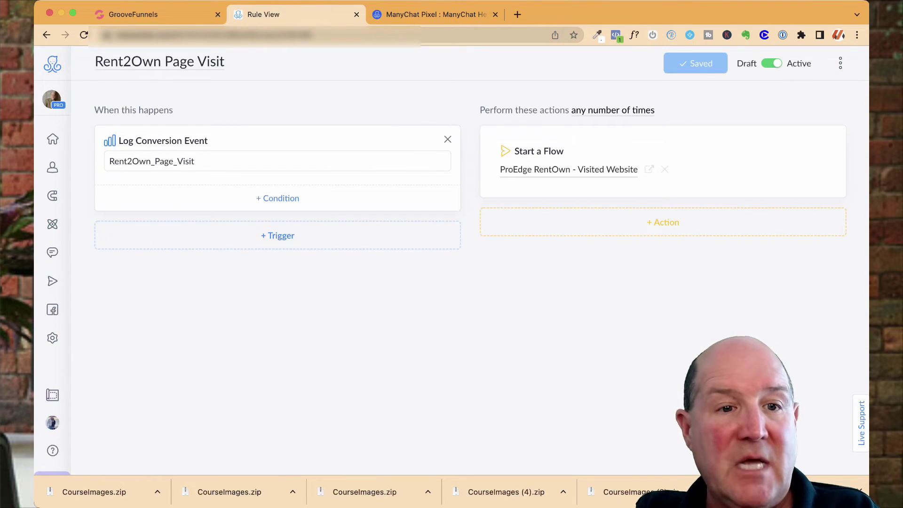
pyautogui.click(194, 161)
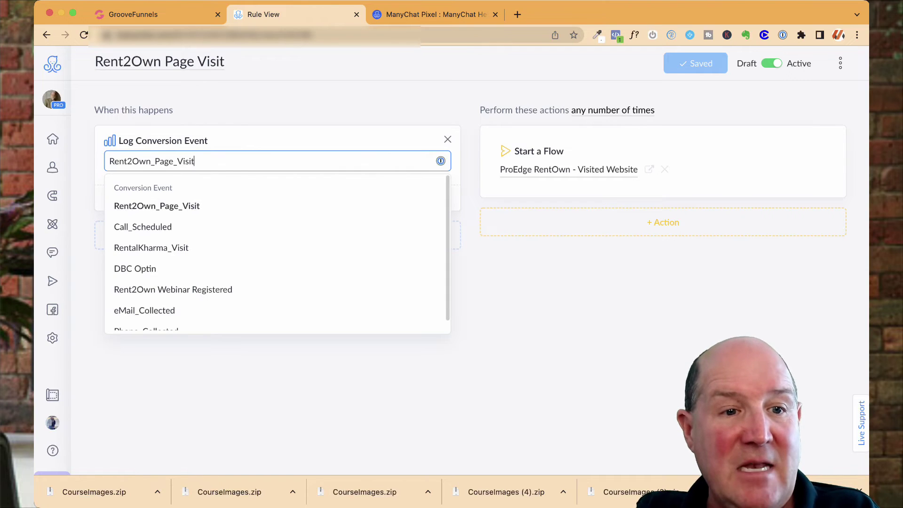
pyautogui.press('Escape')
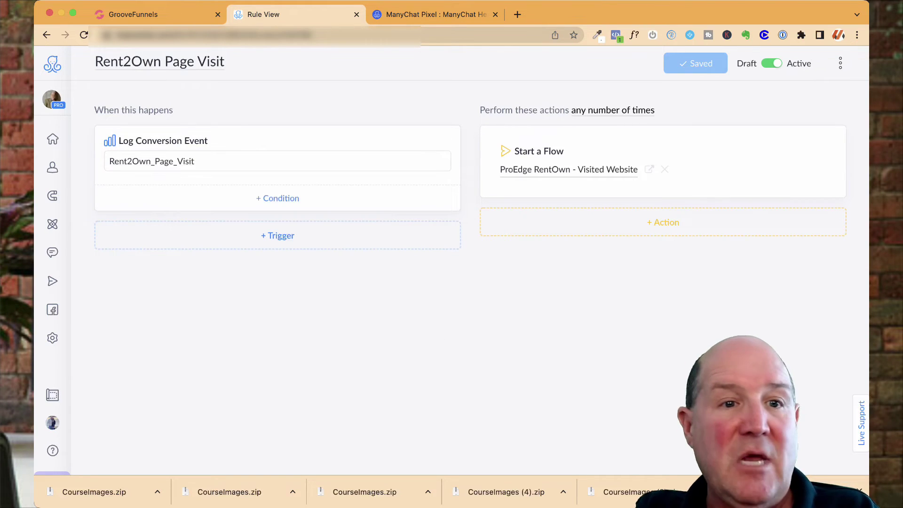
pyautogui.click(161, 61)
pyautogui.click(105, 62)
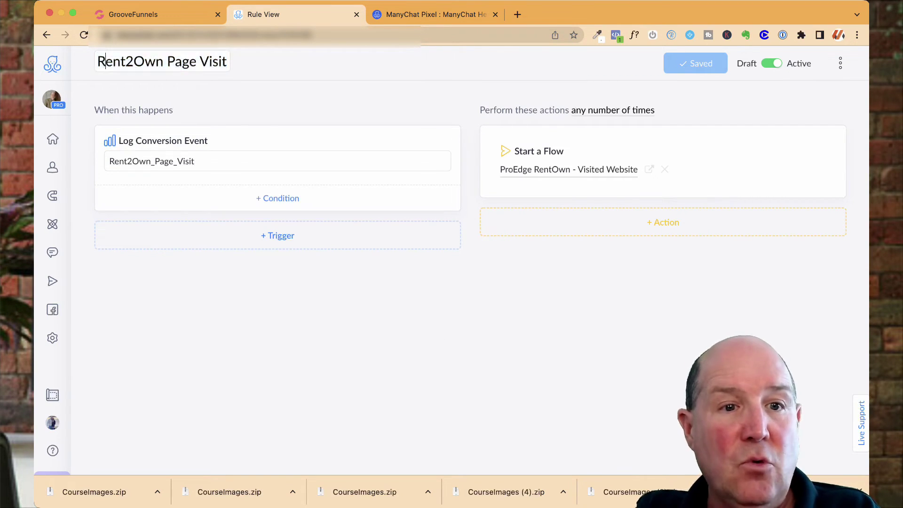
pyautogui.press('Return')
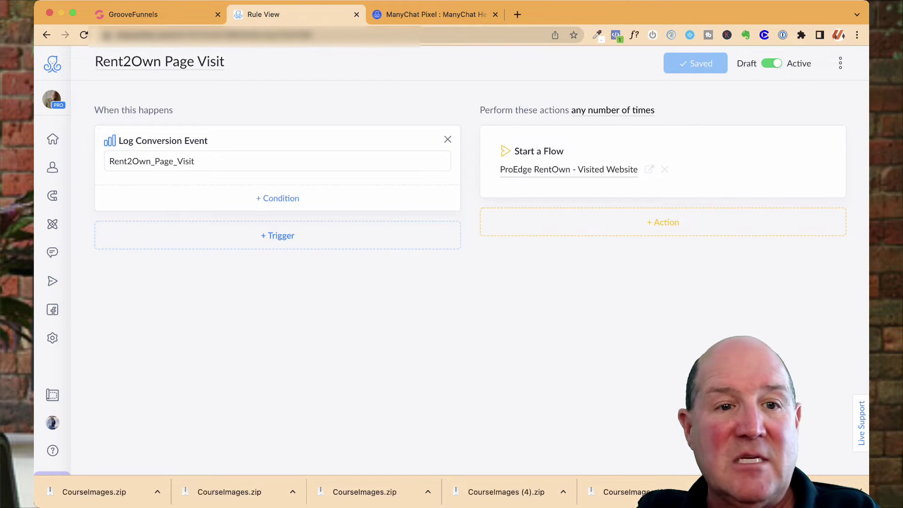
# Step: Replace the rule's trigger with Log Conversion Event for Rent2Own_Page_Visit
pyautogui.click(447, 140)
pyautogui.click(546, 125)
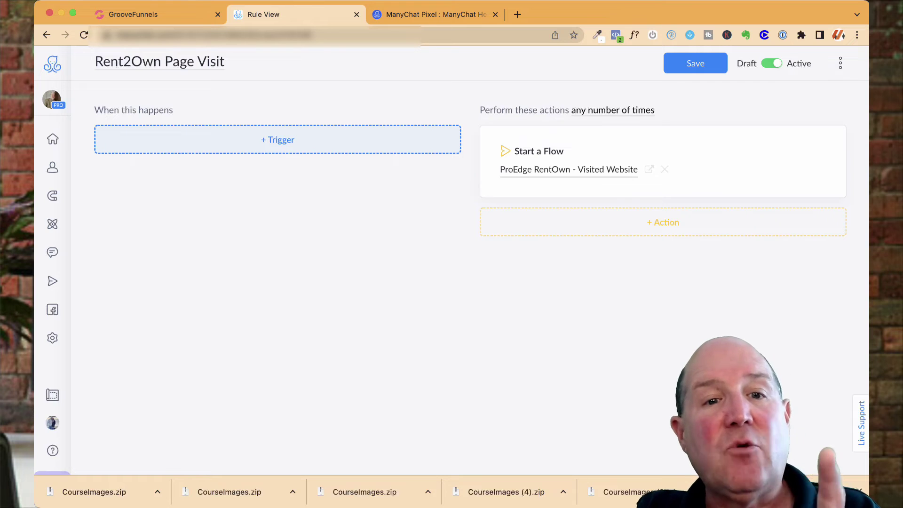
pyautogui.click(281, 140)
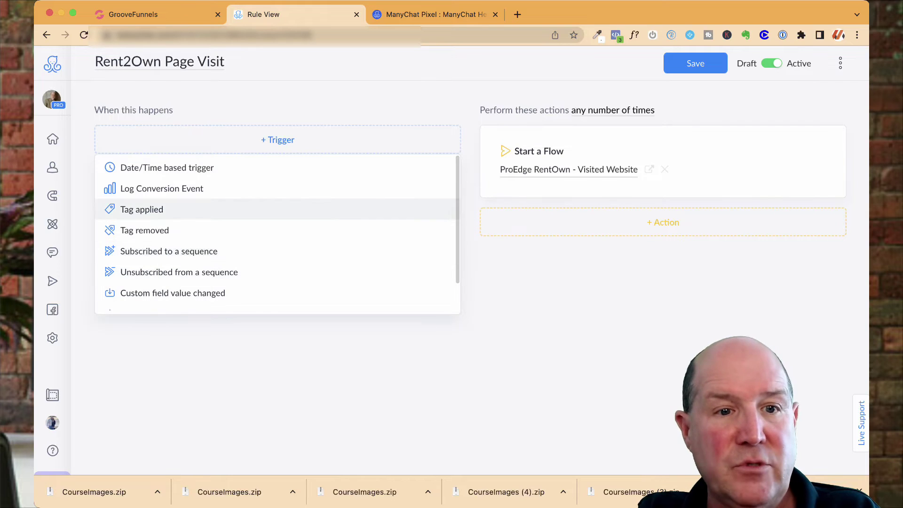
pyautogui.scroll(-2, 278, 235)
pyautogui.scroll(2, 278, 233)
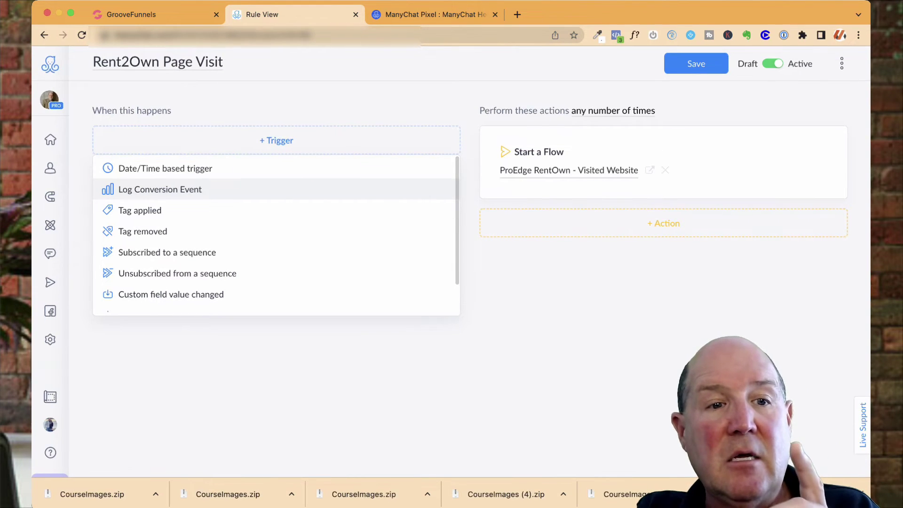
pyautogui.click(160, 189)
pyautogui.click(275, 161)
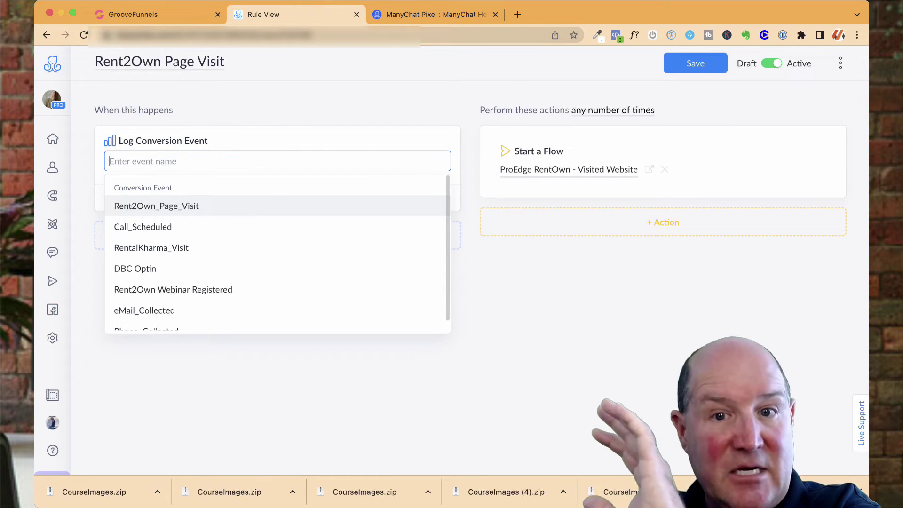
pyautogui.press('Return')
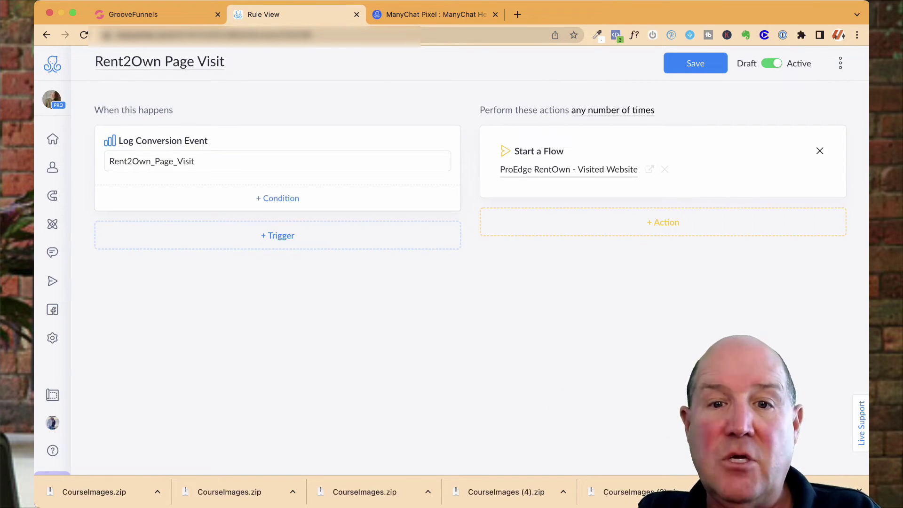
# Step: Save the rule and close the ManyChat Pixel help tab
pyautogui.moveTo(564, 151); pyautogui.dragTo(513, 151)
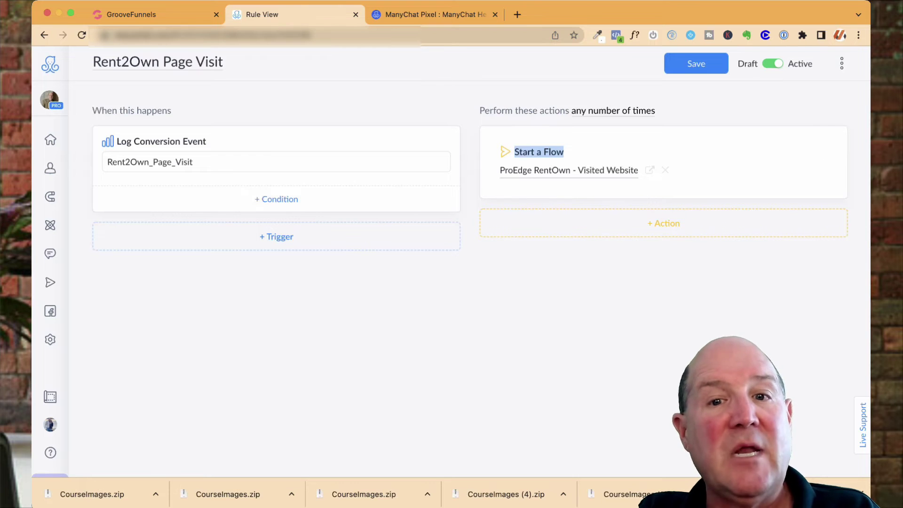
pyautogui.click(695, 63)
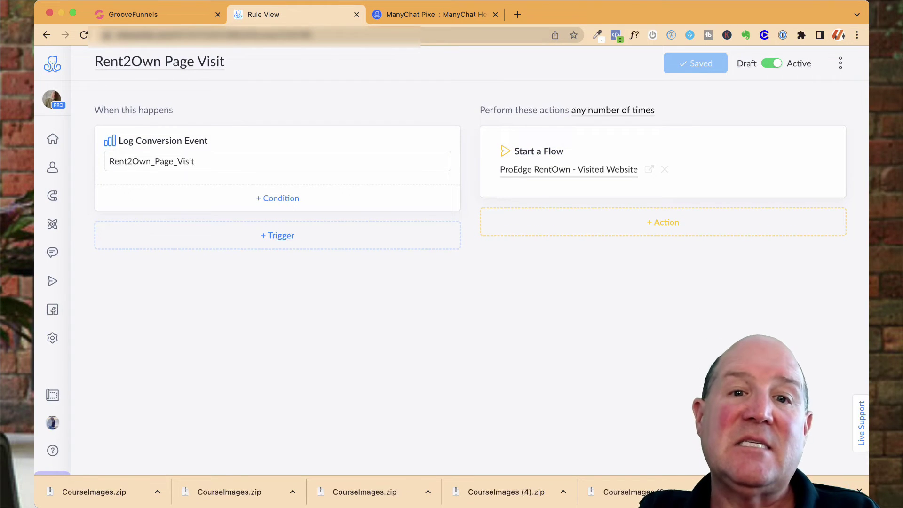
pyautogui.click(432, 14)
pyautogui.click(495, 15)
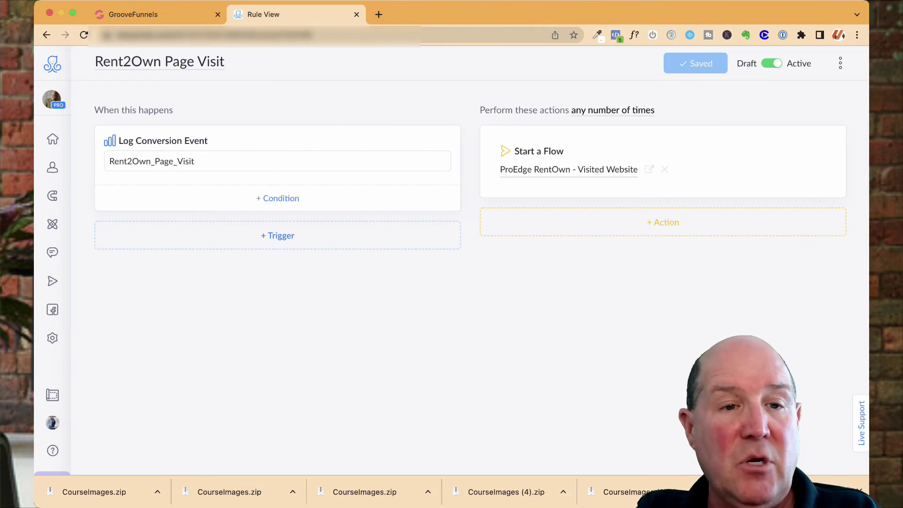
# Step: Open Proedge Rent2OwnV6 - Start from Rent2OwnV6 > Facebook in edit mode and preview it in Messenger
pyautogui.click(52, 224)
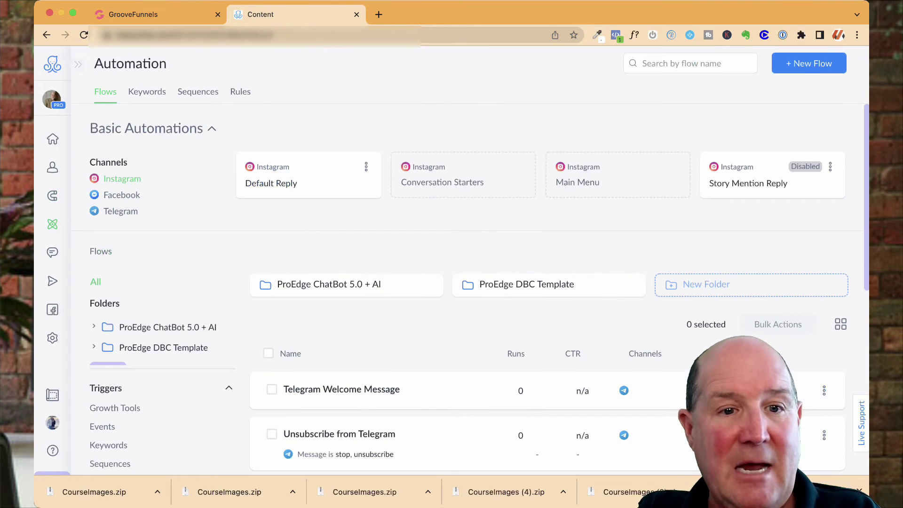
pyautogui.click(348, 284)
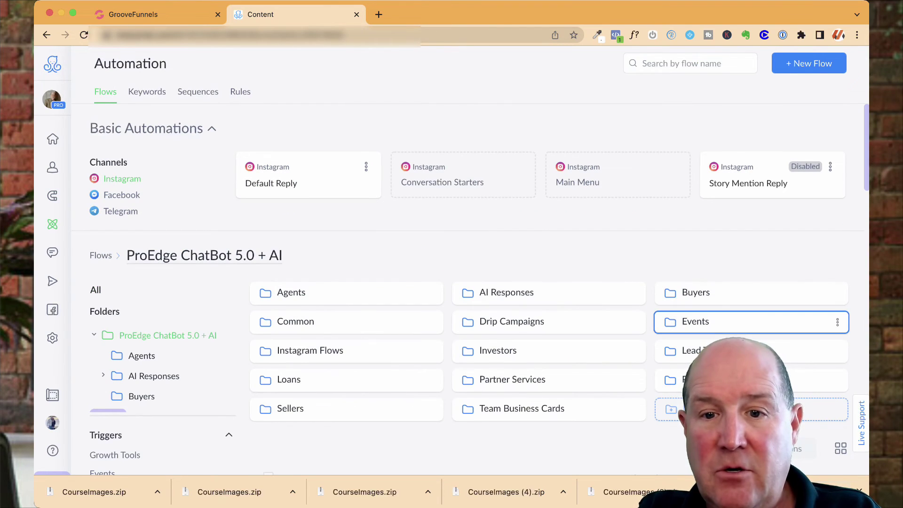
pyautogui.click(752, 380)
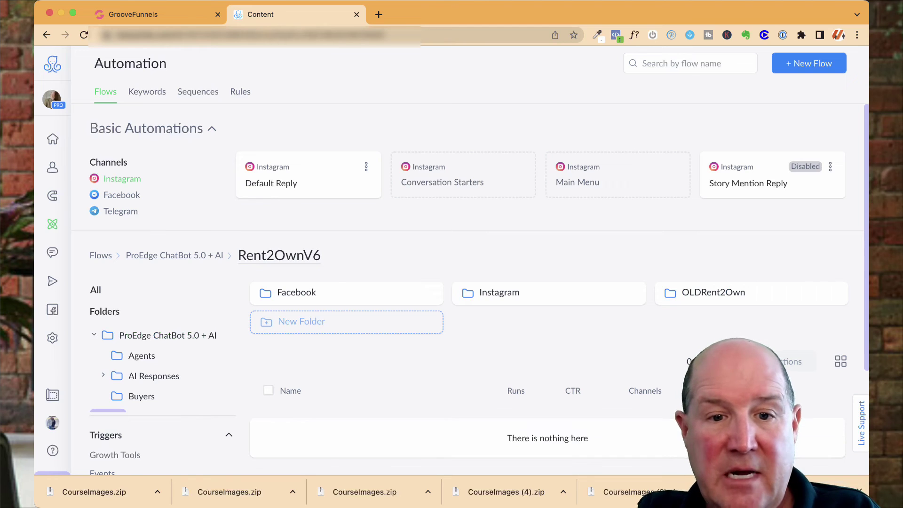
pyautogui.click(329, 293)
pyautogui.scroll(-2, 354, 414)
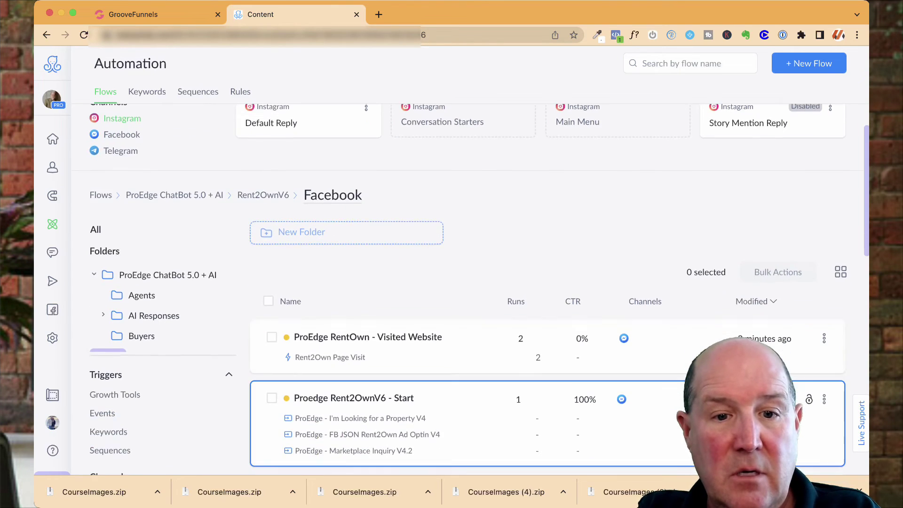
pyautogui.click(354, 398)
pyautogui.click(786, 63)
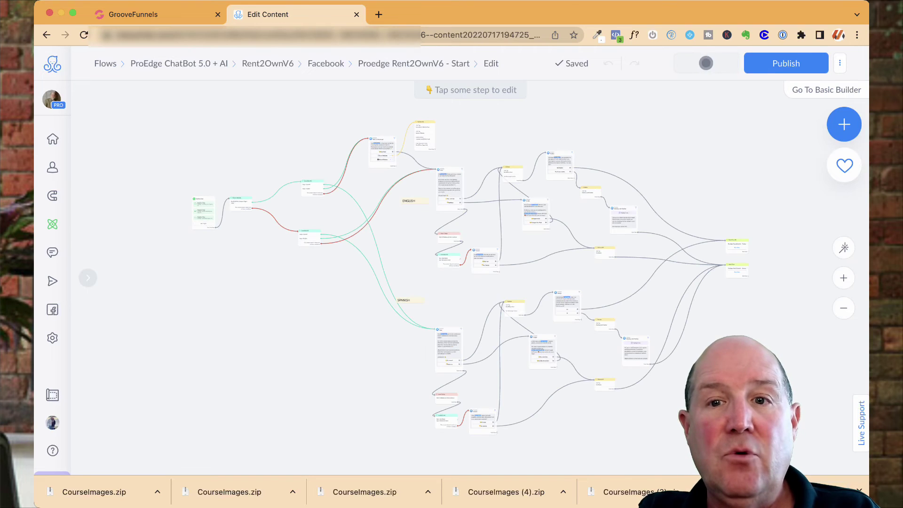
pyautogui.click(706, 63)
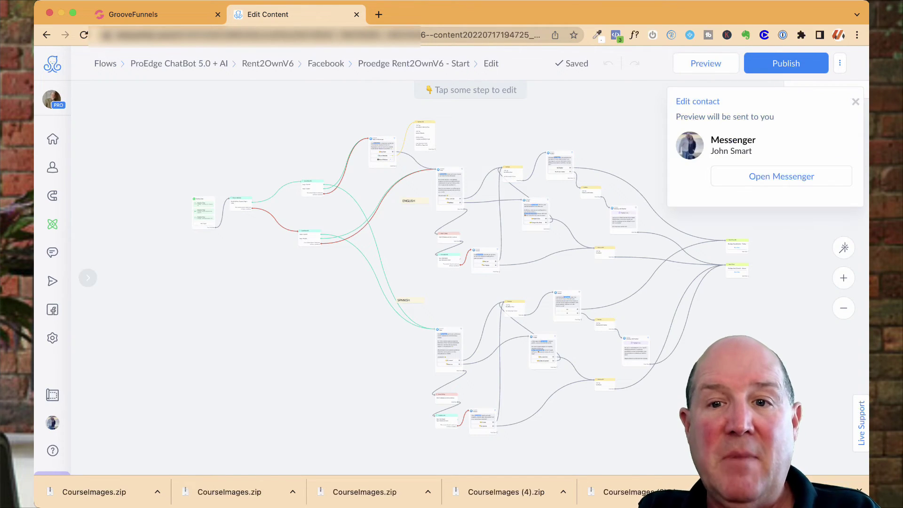
pyautogui.click(782, 175)
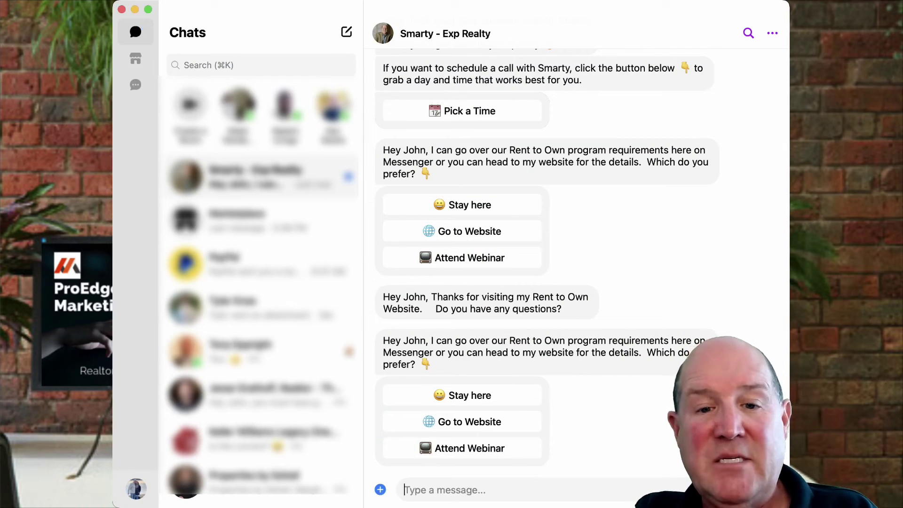
# Step: Highlight the Rent to Own requirements message, then the newest 'Thanks for visiting my Rent to Own Website' bot message
pyautogui.moveTo(401, 340); pyautogui.dragTo(432, 364)
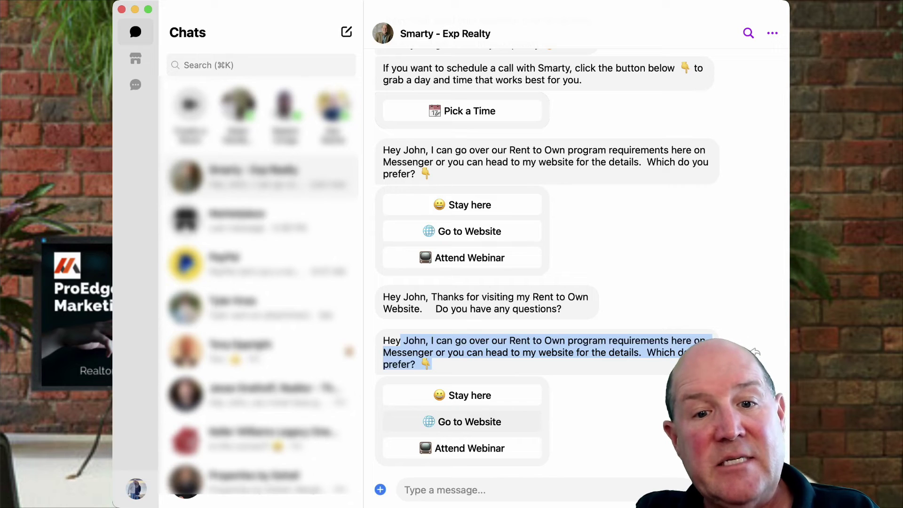
pyautogui.press('super+Tab')
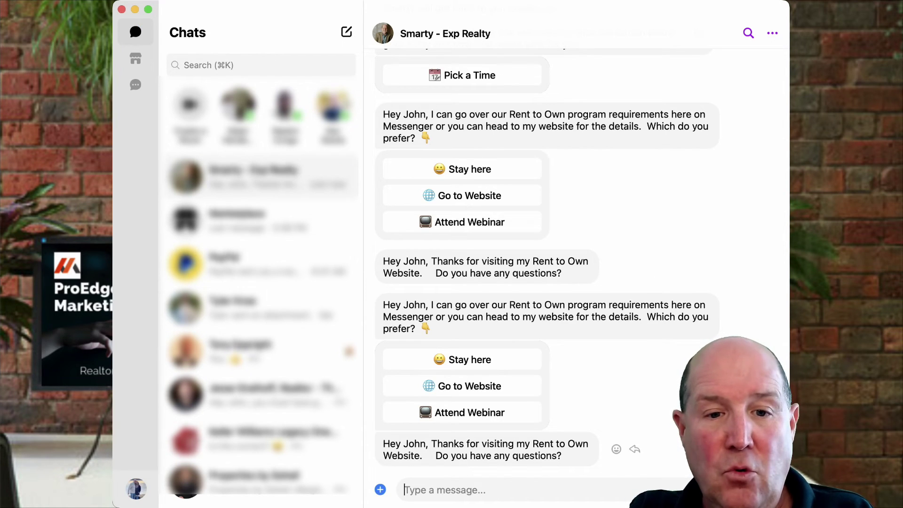
pyautogui.moveTo(414, 444); pyautogui.dragTo(562, 456)
# Step: Send the bot the question 'How long does it take to get into a home'
pyautogui.click(445, 490)
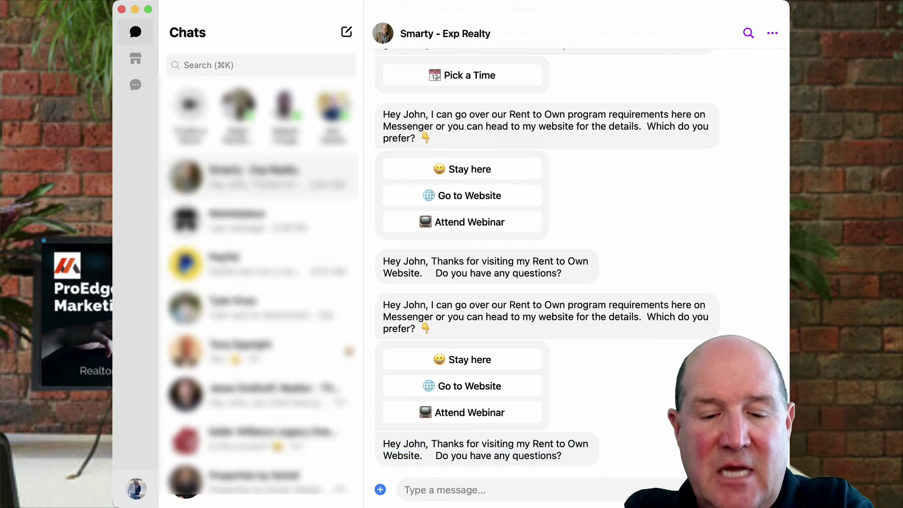
pyautogui.write('How long a')
pyautogui.press('BackSpace')
pyautogui.write('does it take to get into a home')
pyautogui.press('Return')
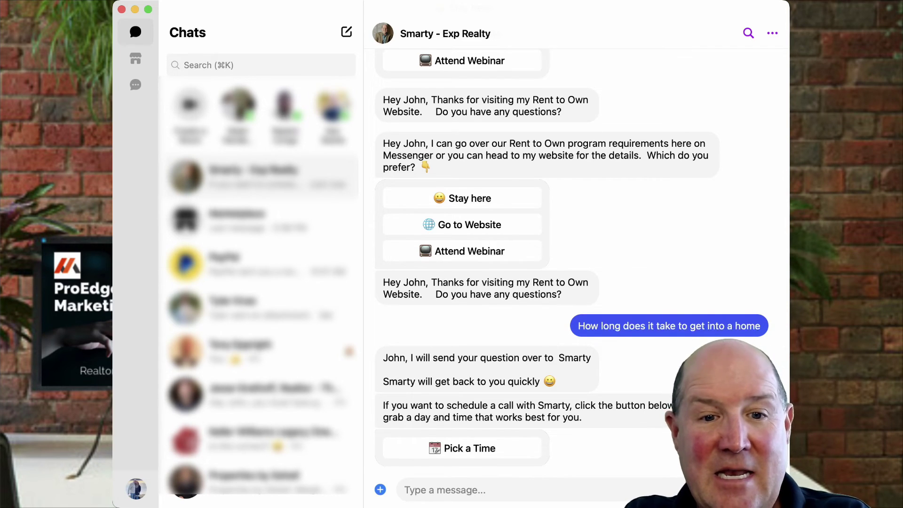
# Step: Highlight the bot's replies about forwarding the question and offering to schedule a call
pyautogui.moveTo(480, 358); pyautogui.dragTo(557, 382)
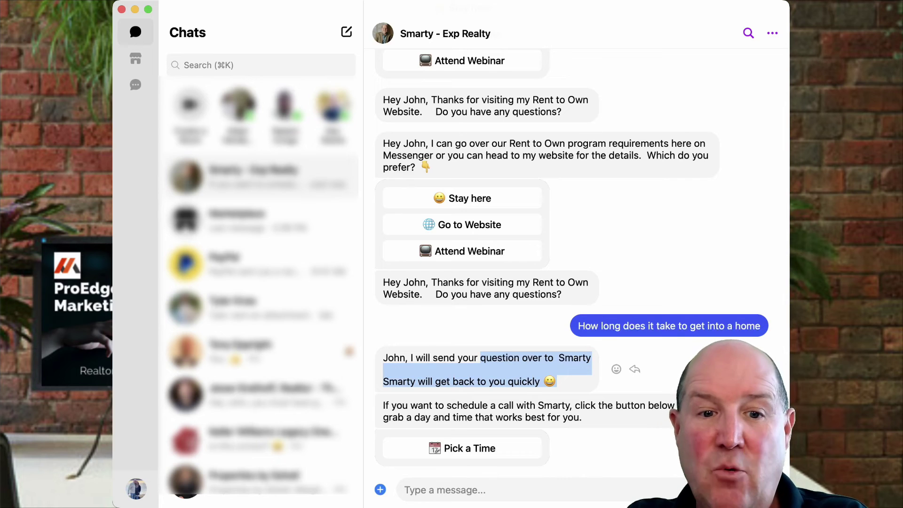
pyautogui.moveTo(410, 405); pyautogui.dragTo(582, 417)
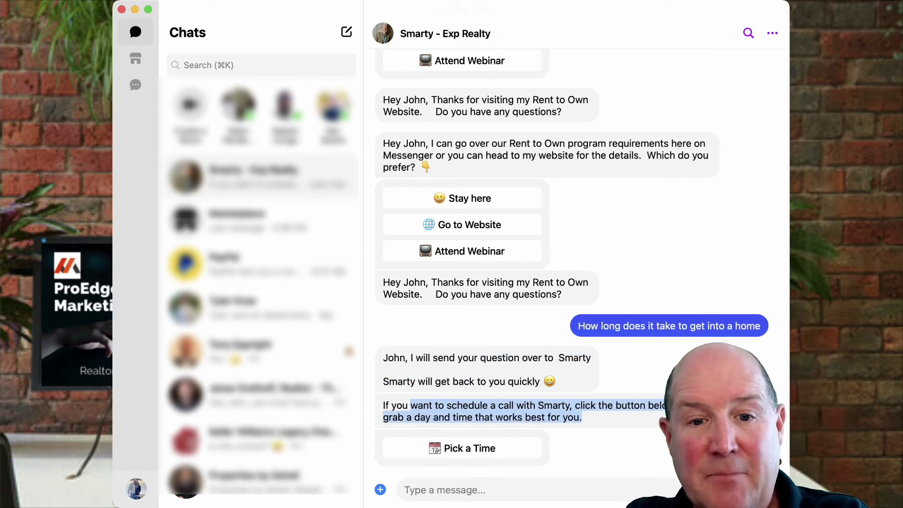
pyautogui.press('super+Tab')
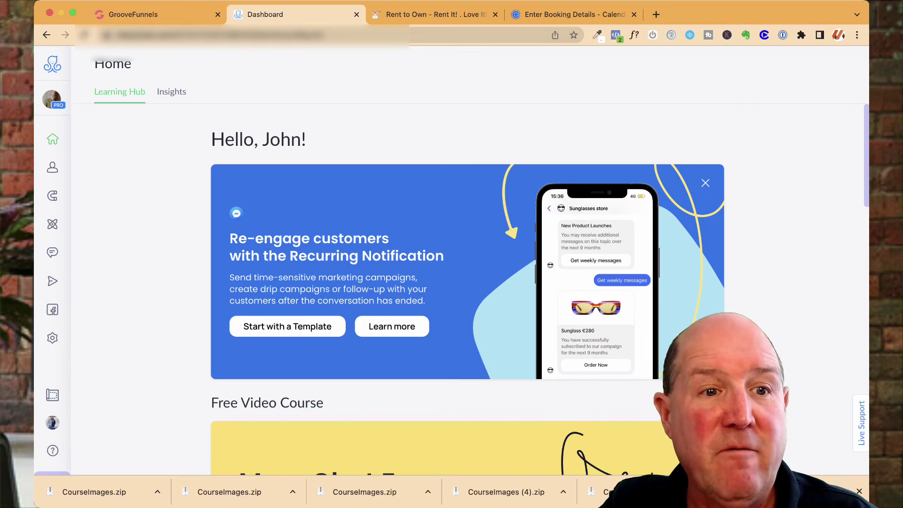
# Step: Open Insights and scroll to Conversion Events, showing 3 Rent2Own page visits on 14 Aug
pyautogui.click(171, 92)
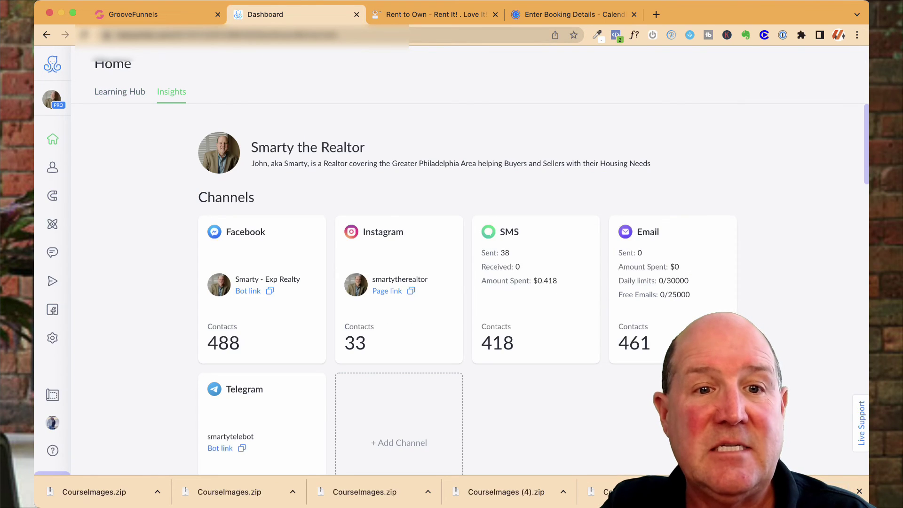
pyautogui.scroll(-1, 443, 299)
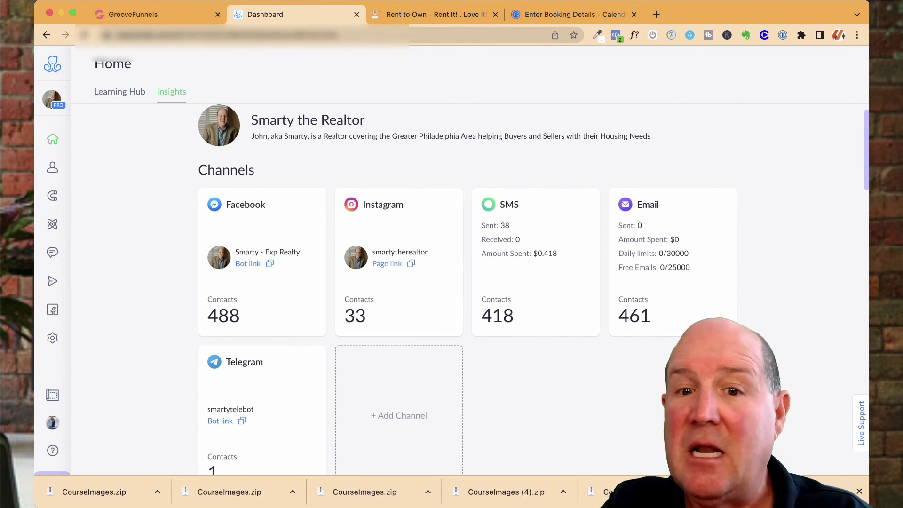
pyautogui.scroll(-2, 443, 299)
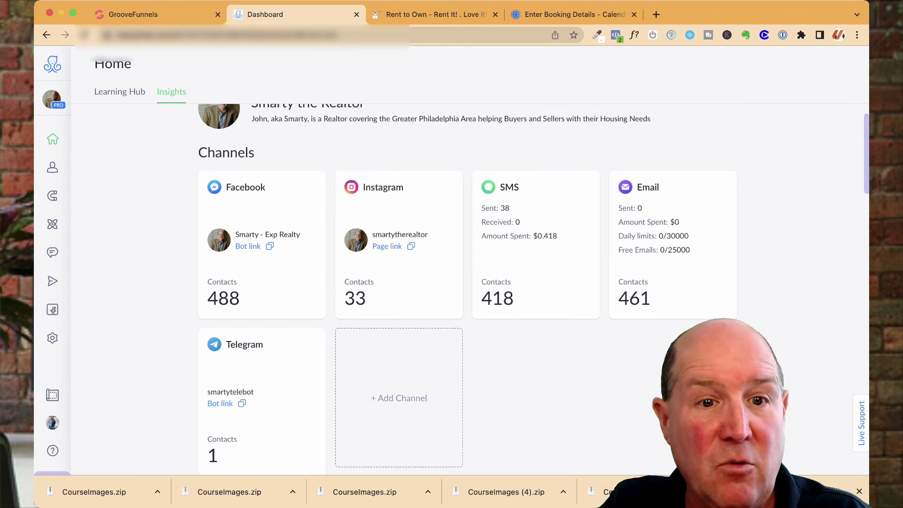
pyautogui.scroll(-1, 466, 282)
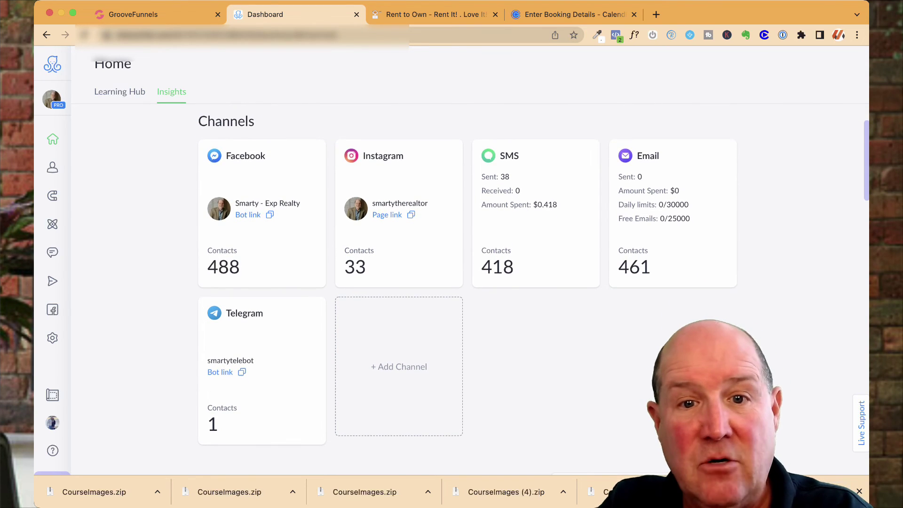
pyautogui.scroll(-1, 465, 282)
pyautogui.scroll(-15, 465, 282)
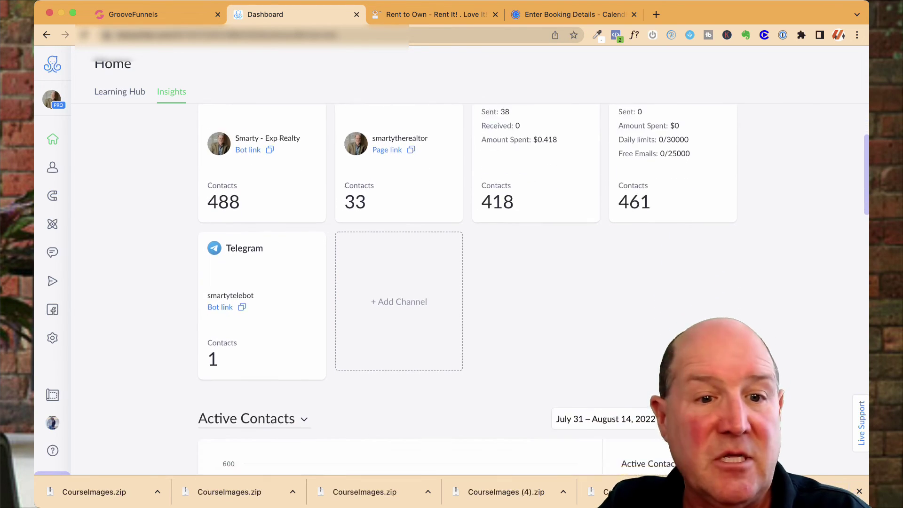
pyautogui.scroll(-10, 466, 282)
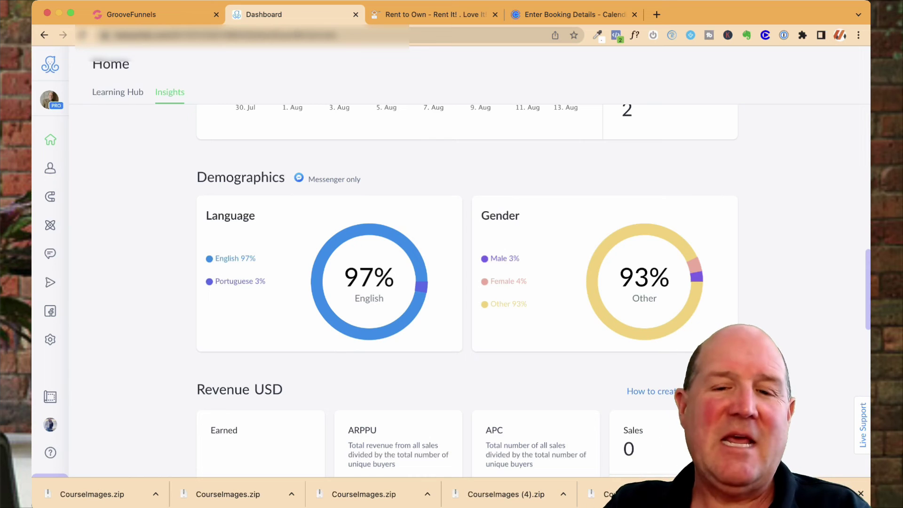
pyautogui.scroll(-12, 466, 283)
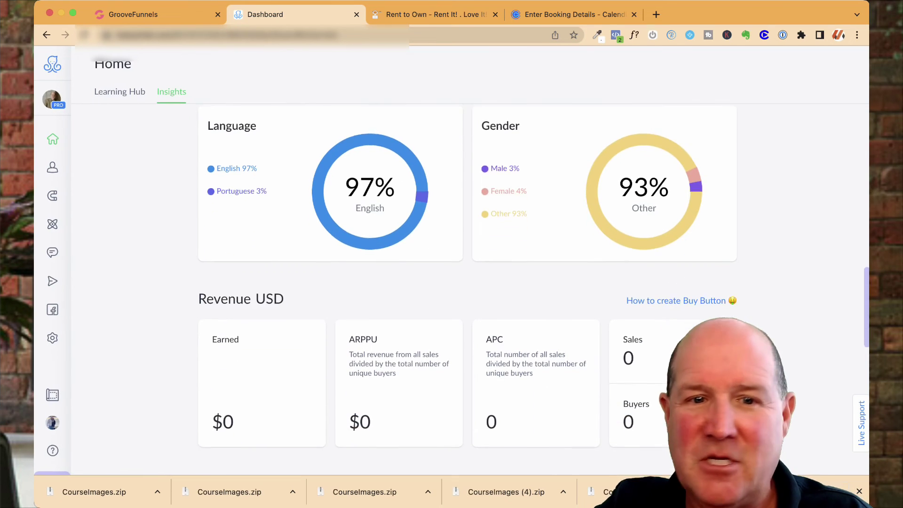
pyautogui.scroll(-1, 465, 282)
pyautogui.scroll(1, 465, 282)
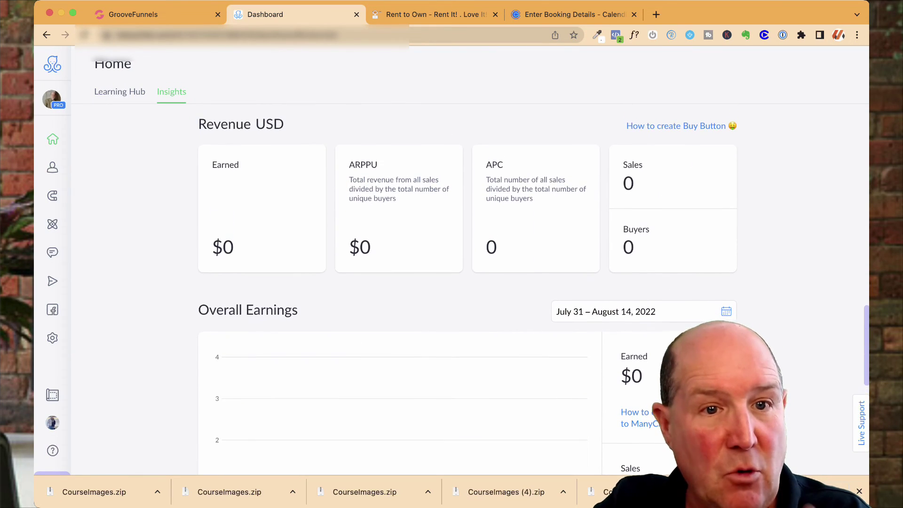
pyautogui.scroll(-1, 465, 283)
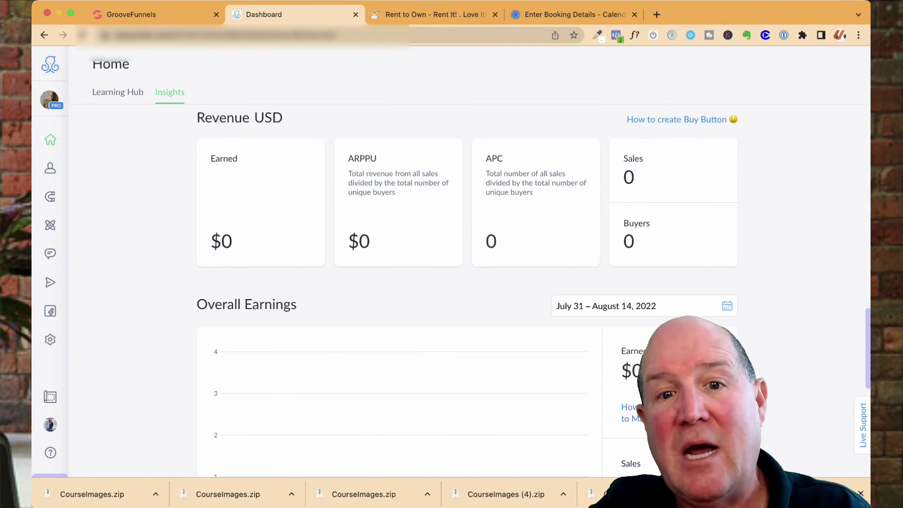
pyautogui.scroll(-10, 466, 283)
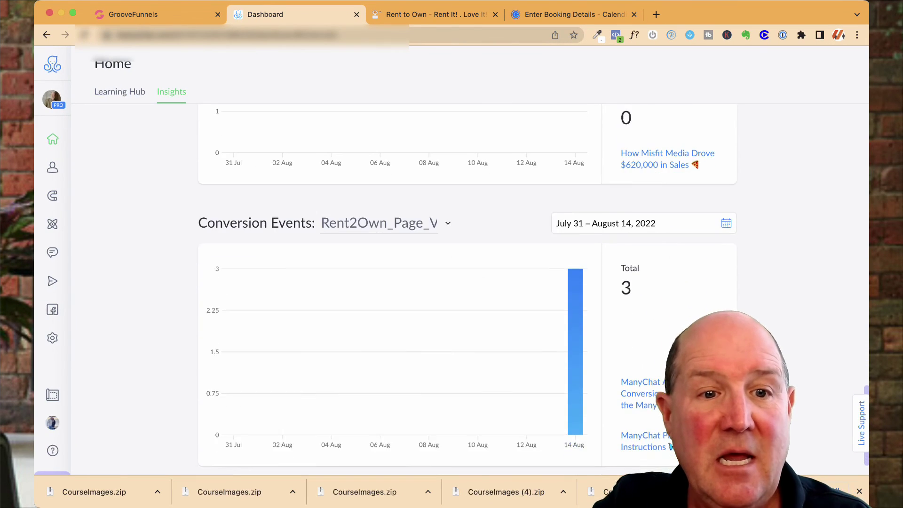
# Step: Chart the Payment Complete event, then switch the chart to Rent2Own_Page_Visit
pyautogui.click(381, 181)
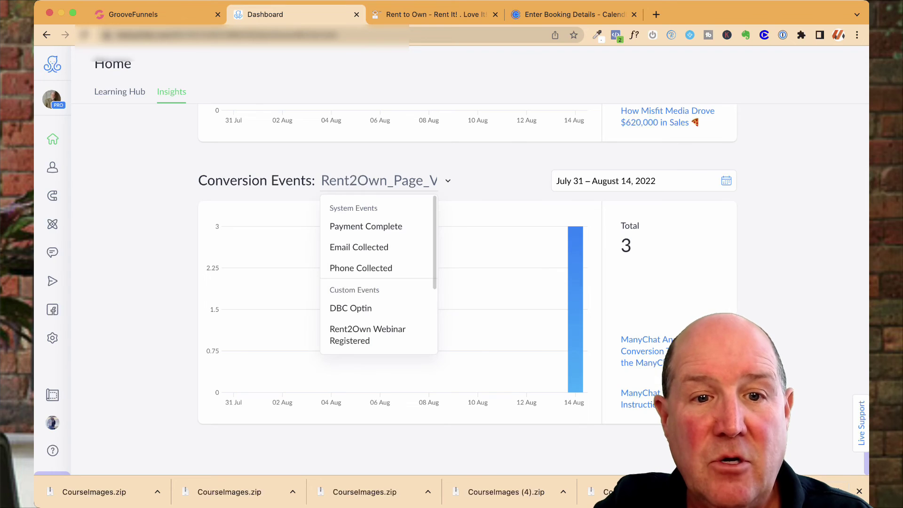
pyautogui.click(366, 226)
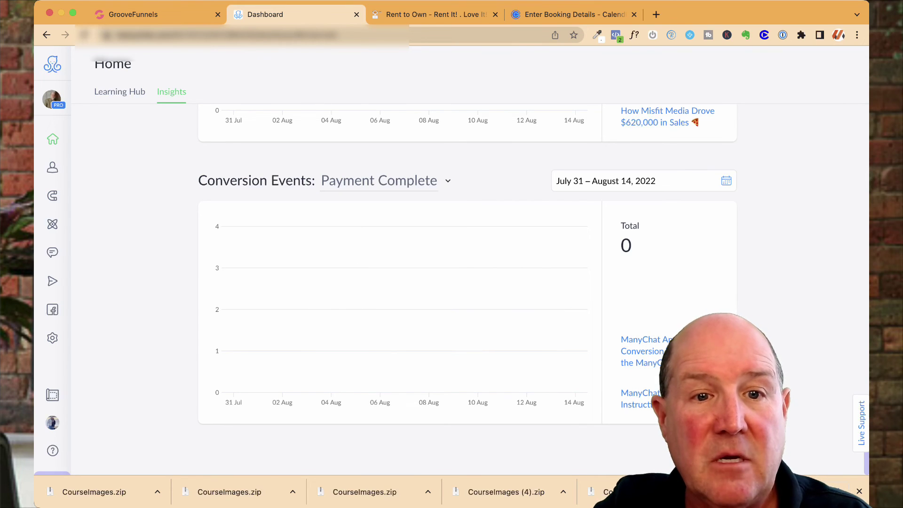
pyautogui.click(381, 181)
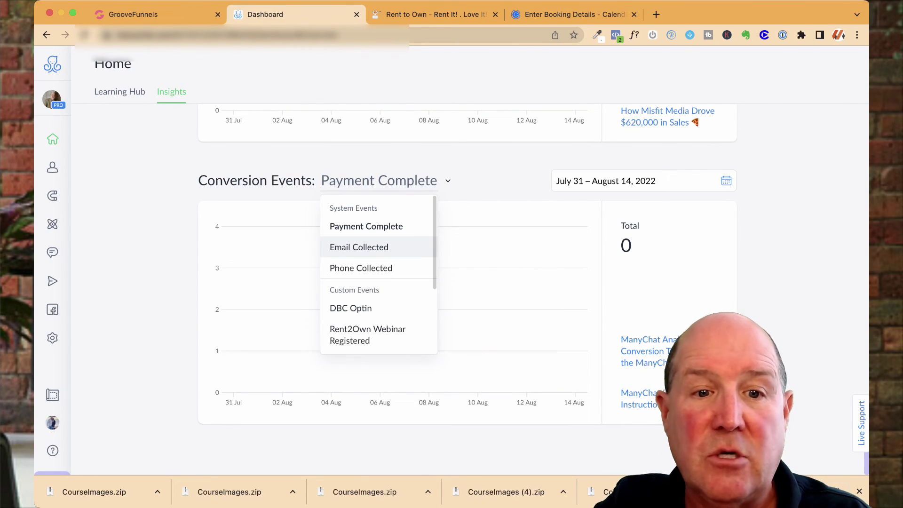
pyautogui.scroll(-3, 371, 251)
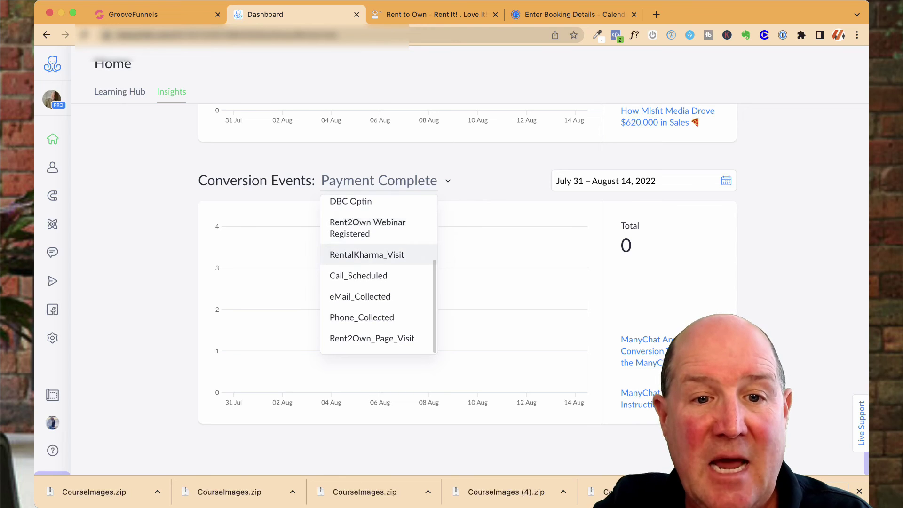
pyautogui.click(372, 338)
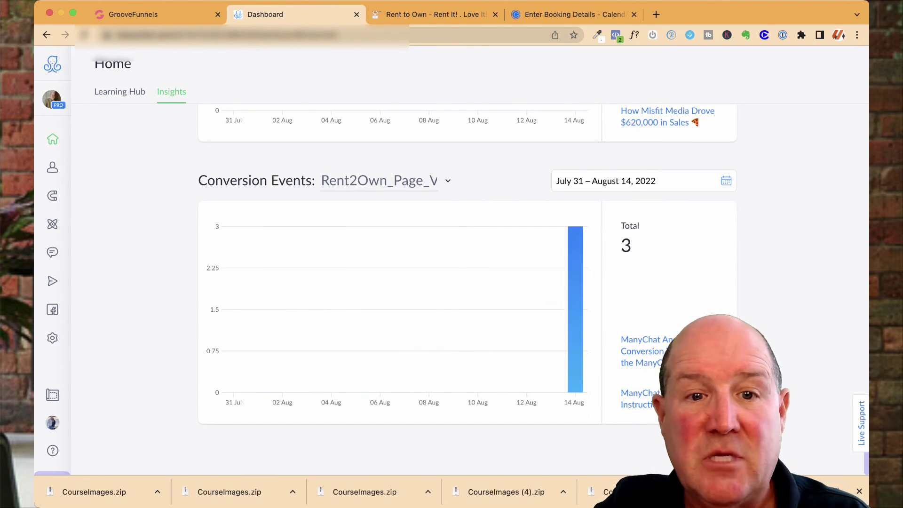
# Step: Switch the chart to Call_Scheduled and check its July 31 – August 14, 2022 date range
pyautogui.click(381, 181)
pyautogui.scroll(-4, 371, 301)
pyautogui.click(359, 306)
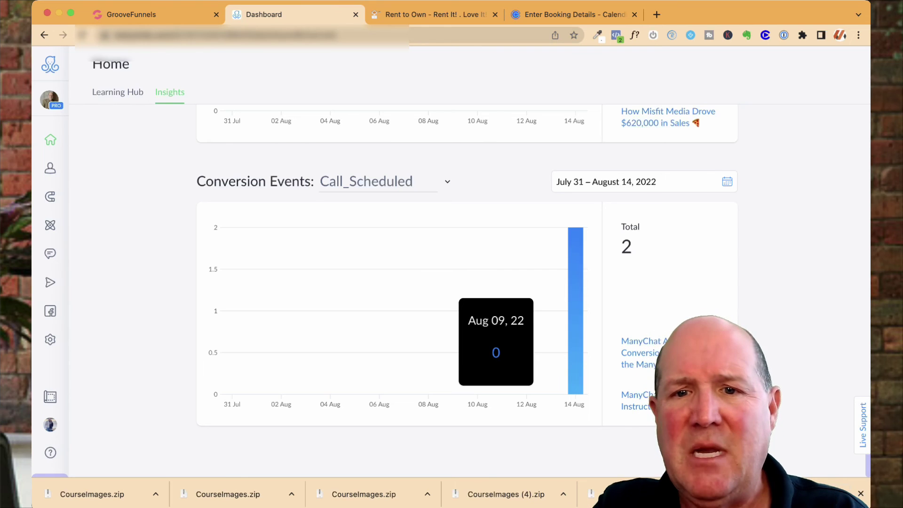
pyautogui.click(645, 182)
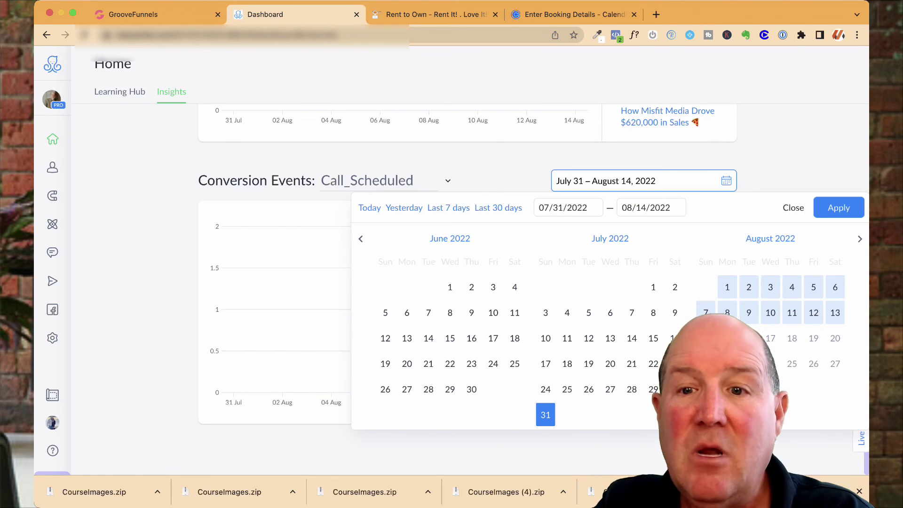
pyautogui.press('Escape')
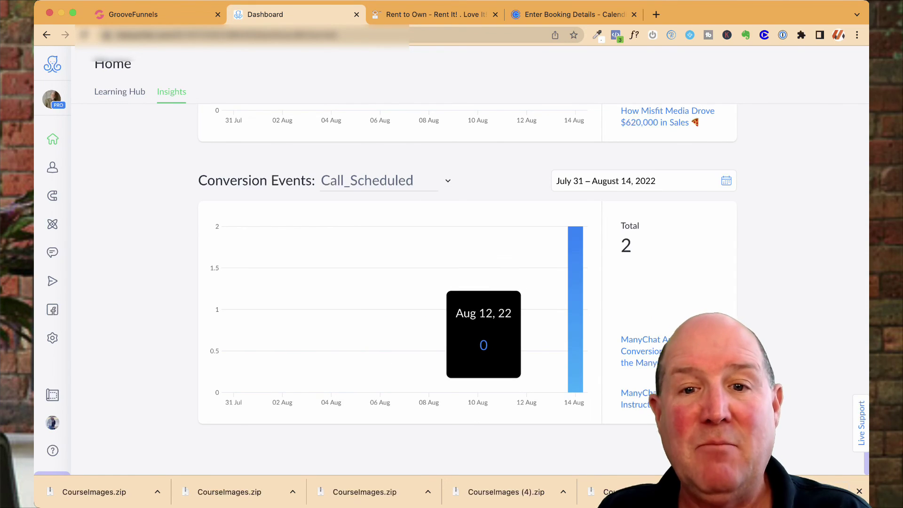